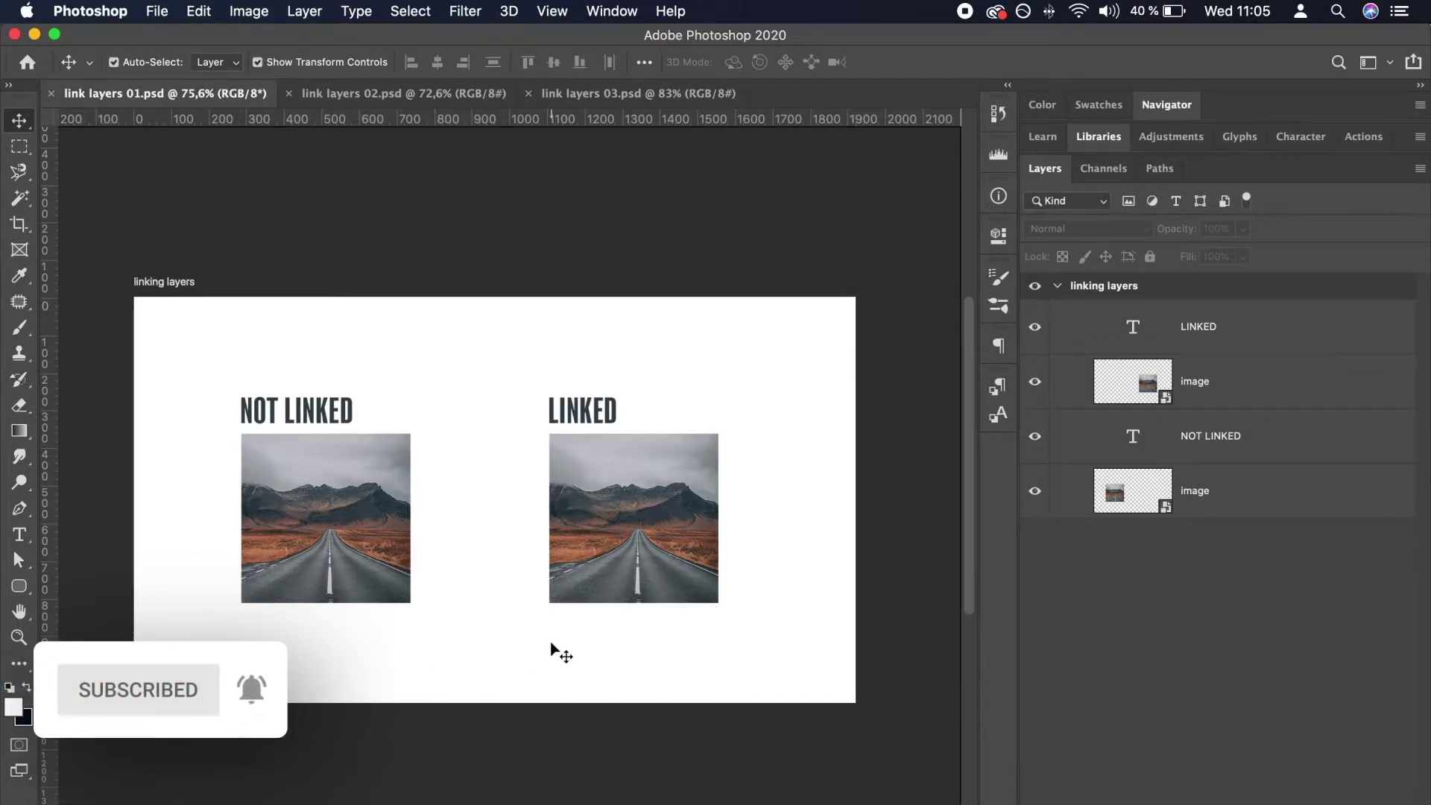
# Move the LINKED headline and photo together, then move the NOT LINKED photo alone.
pyautogui.moveTo(639, 502); pyautogui.dragTo(691, 588)
pyautogui.click(344, 535)
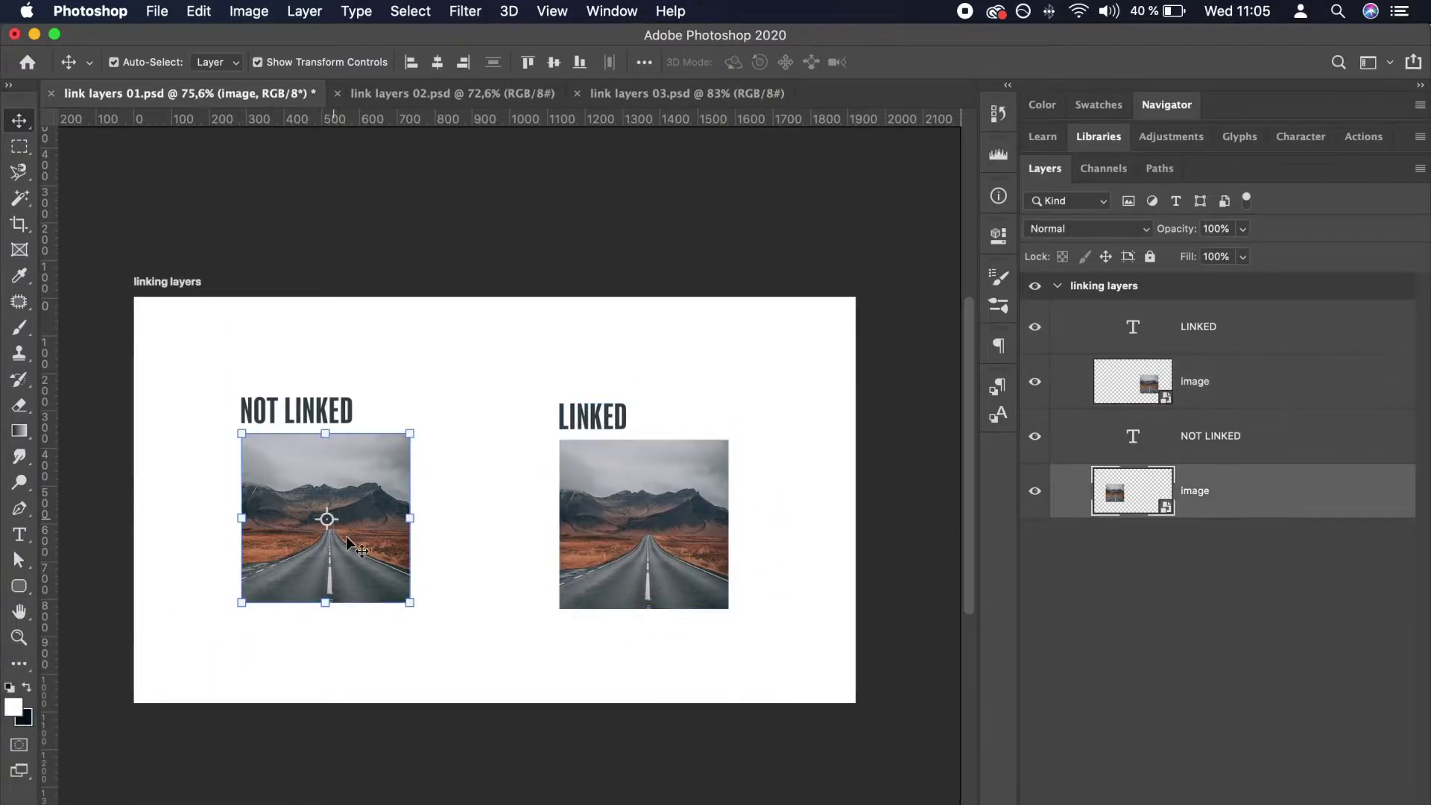
pyautogui.moveTo(367, 560); pyautogui.dragTo(337, 552)
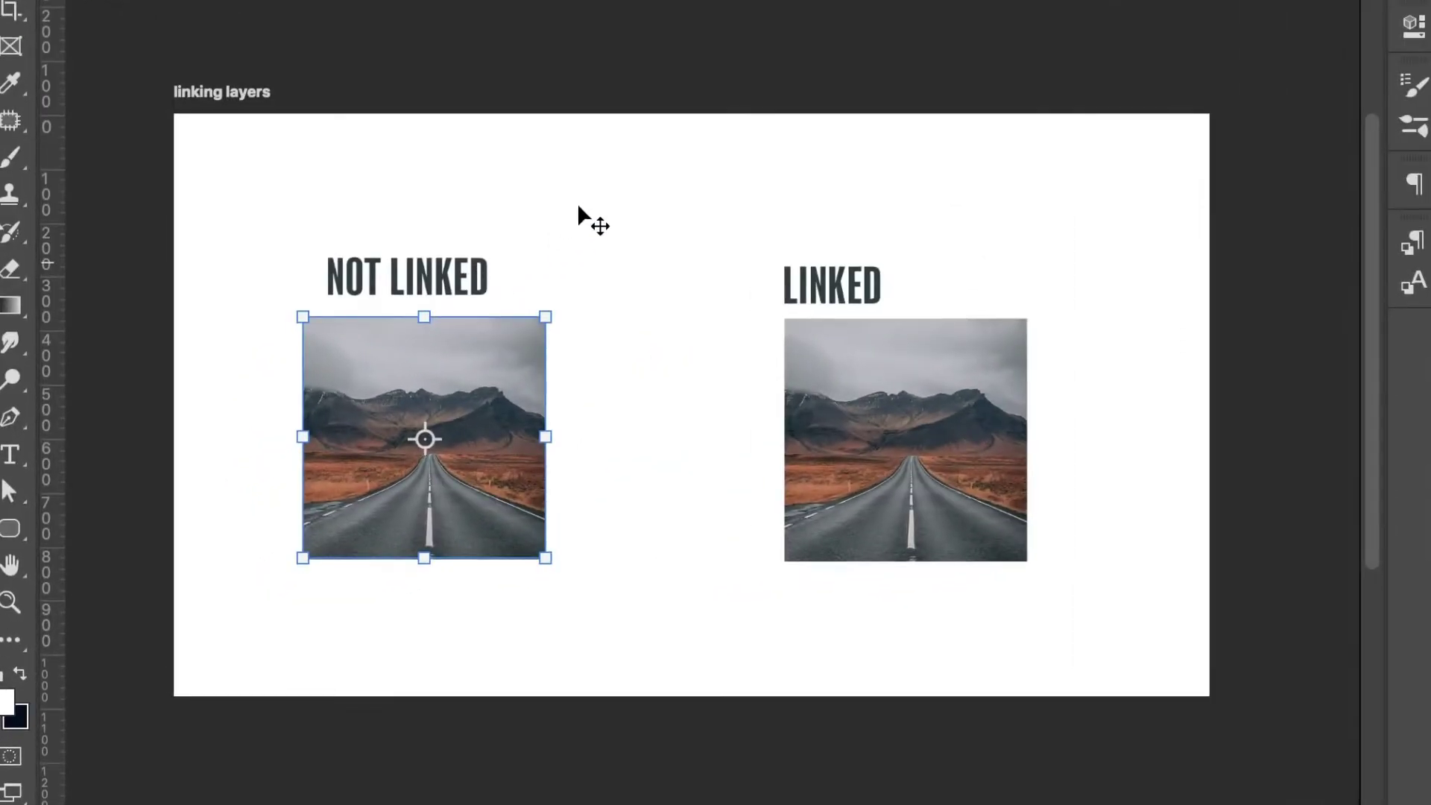
# Link the NOT LINKED headline to its photo and enlarge the pair slightly.
pyautogui.moveTo(578, 210); pyautogui.dragTo(338, 494)
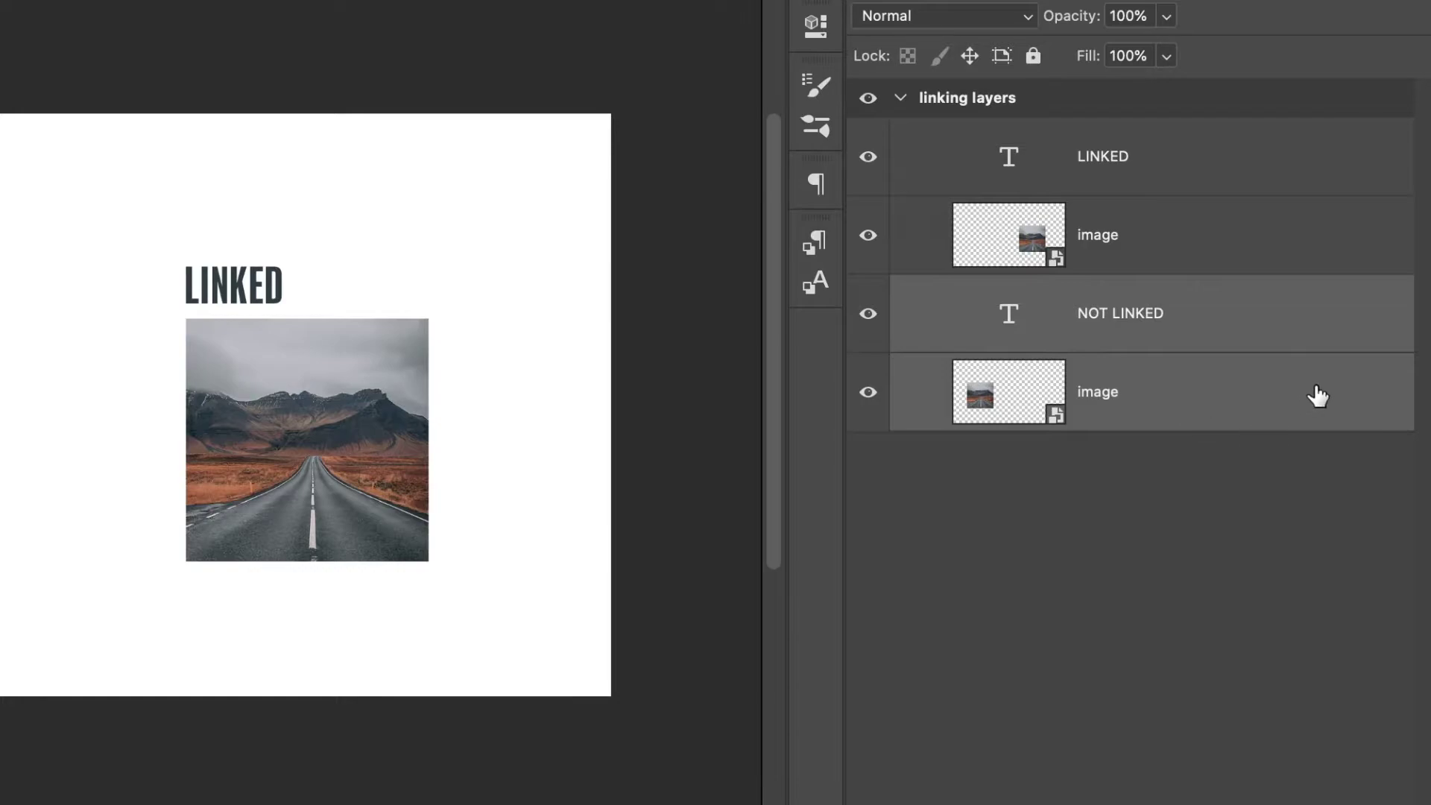
pyautogui.rightClick(1318, 395)
pyautogui.scroll(-6, 1188, 526)
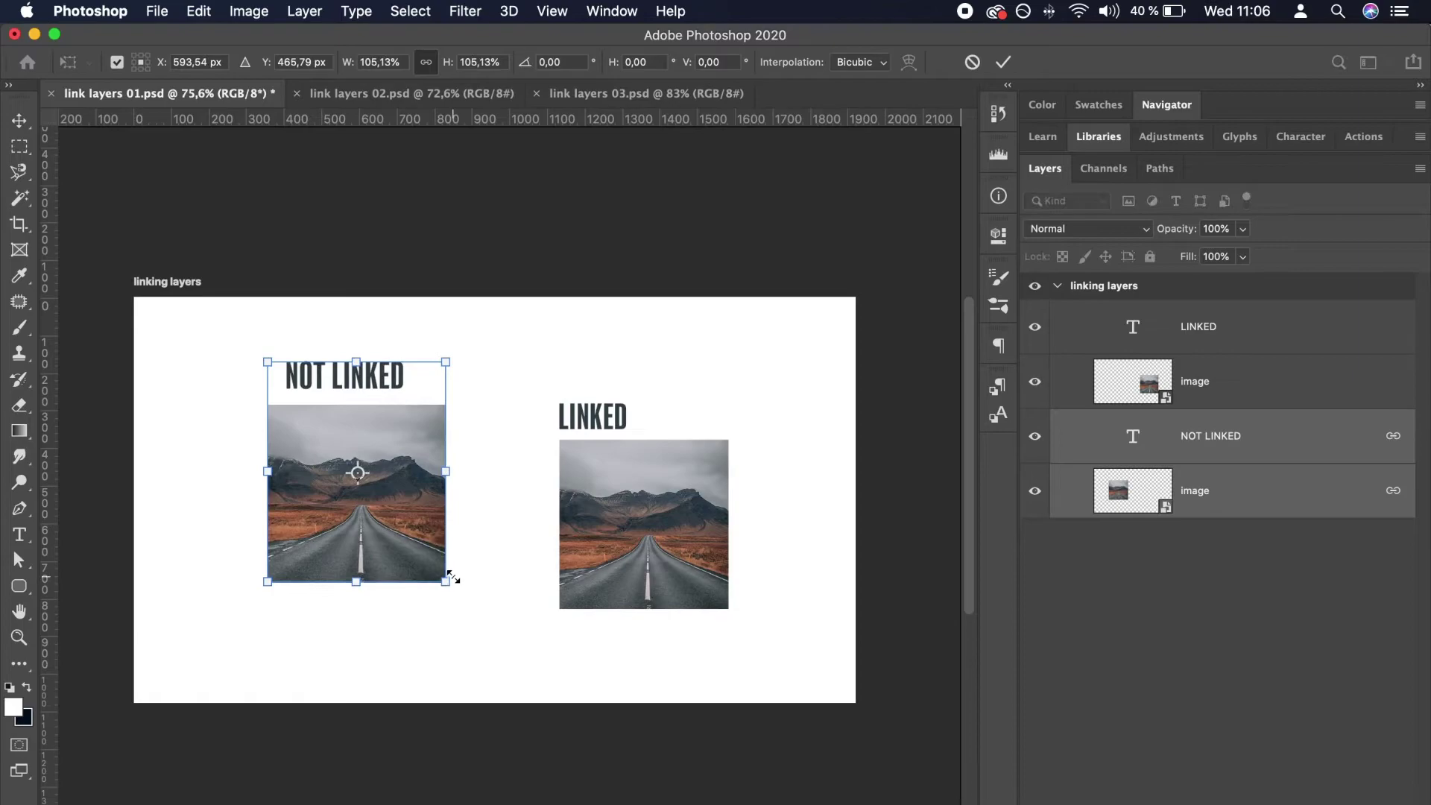
pyautogui.click(1003, 62)
# Shift the linked NOT LINKED pair left together, then deselect it.
pyautogui.click(527, 430)
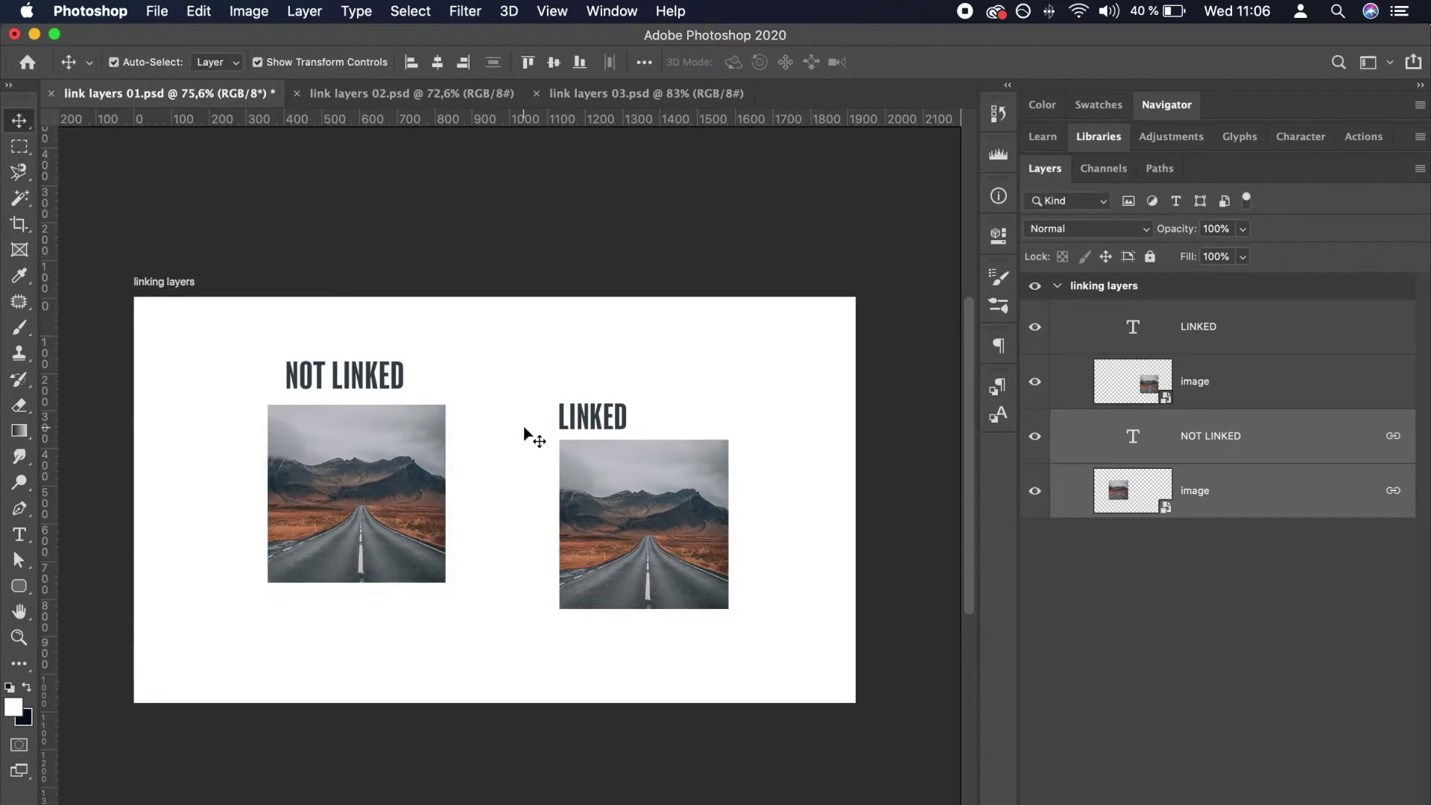
pyautogui.click(399, 435)
pyautogui.moveTo(396, 431); pyautogui.dragTo(352, 455)
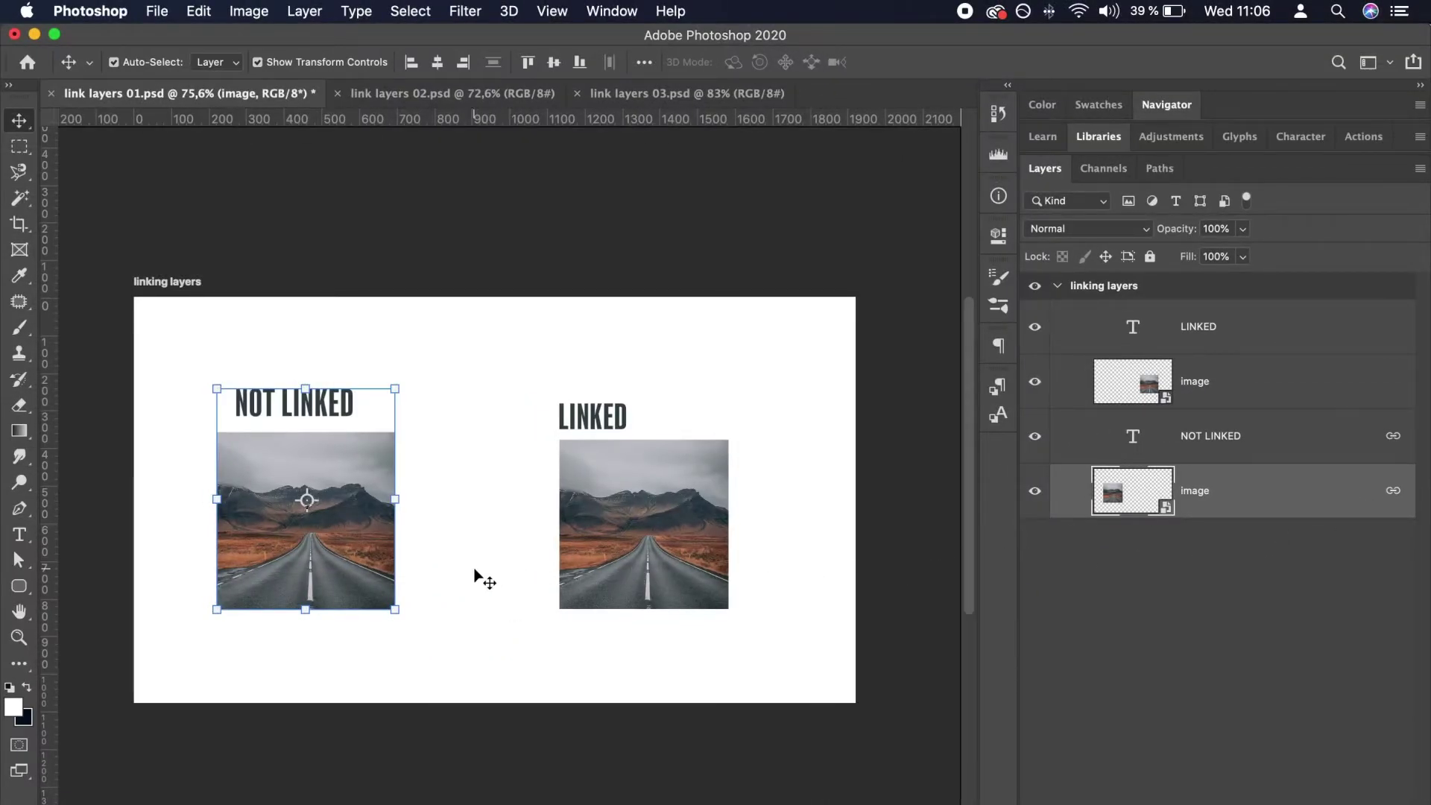
pyautogui.click(474, 572)
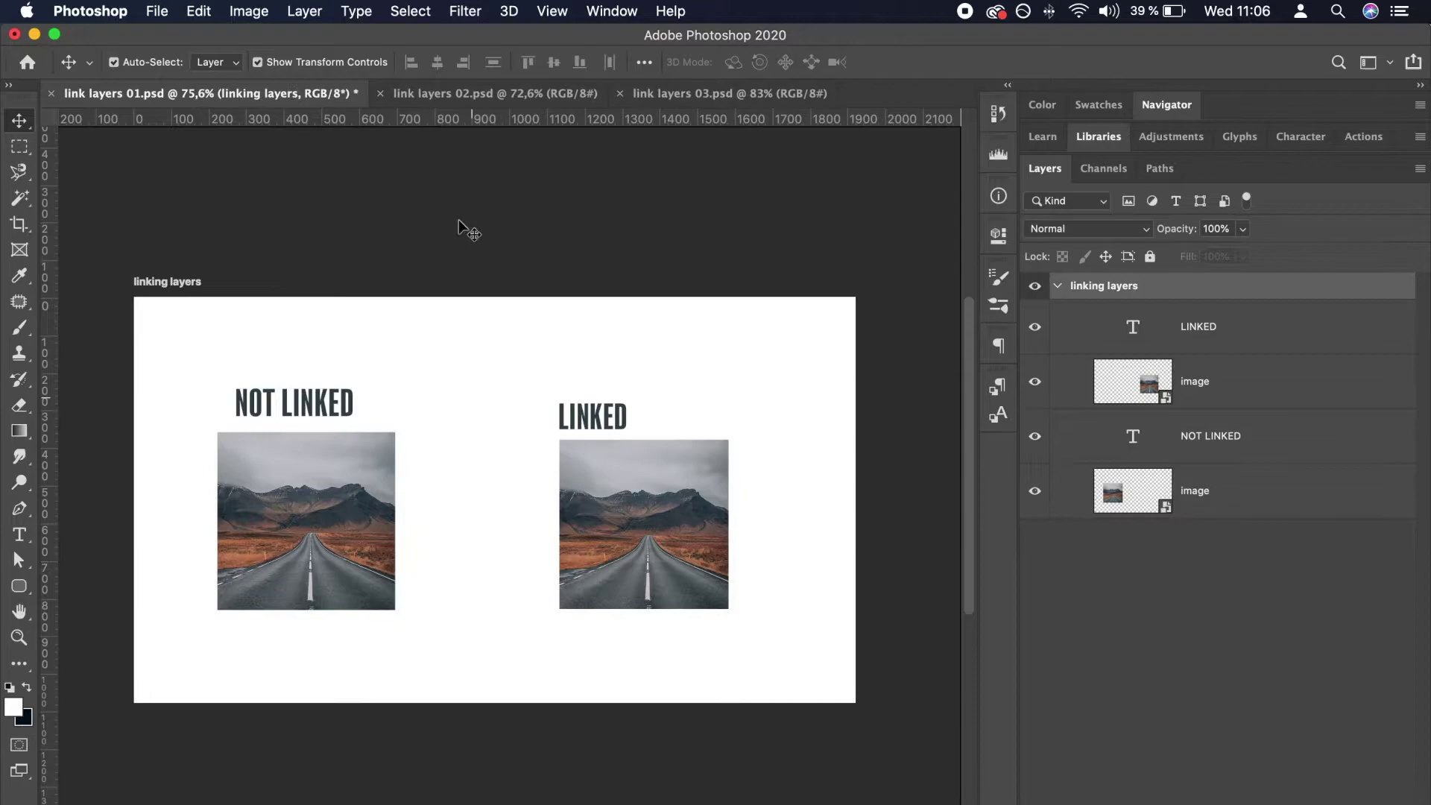
# In link layers 02.psd, reposition PAIR 1, PAIR 2 and PAIR 3 slightly up and left.
pyautogui.click(458, 94)
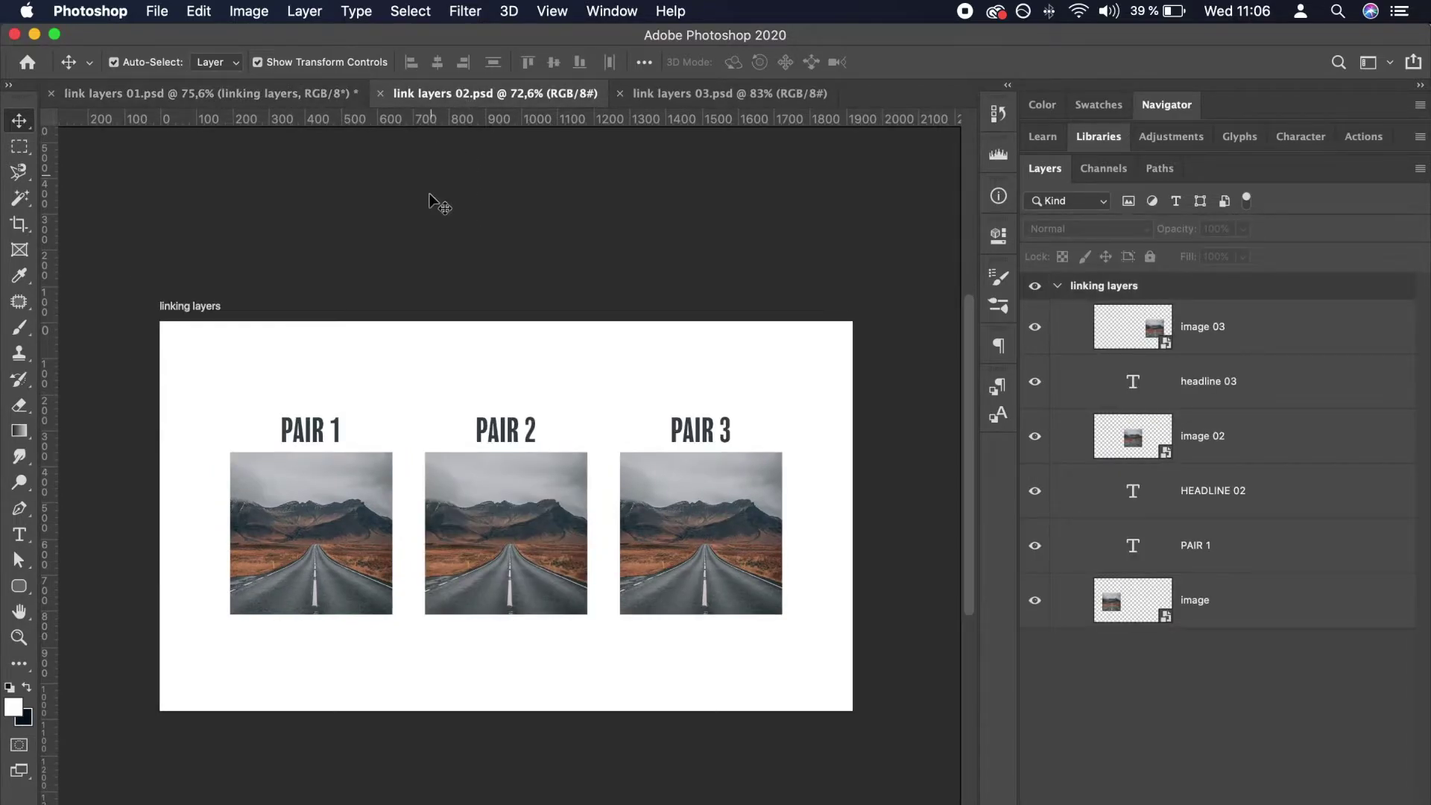
pyautogui.click(338, 548)
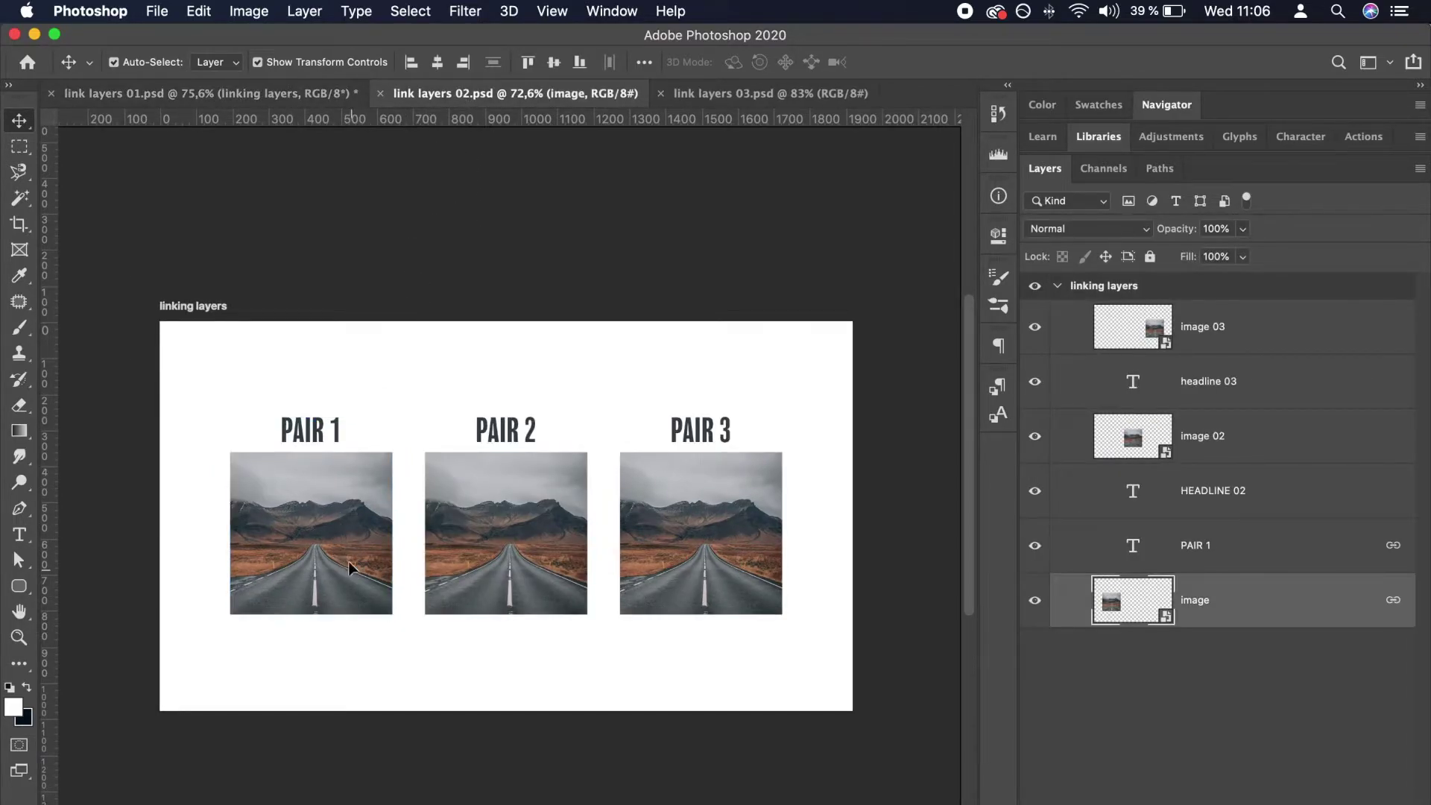
pyautogui.moveTo(347, 562); pyautogui.dragTo(376, 566)
pyautogui.moveTo(530, 583)
pyautogui.mouseDown()
pyautogui.moveTo(499, 560)
pyautogui.moveTo(515, 574)
pyautogui.mouseUp()
pyautogui.moveTo(732, 585); pyautogui.dragTo(727, 536)
# Shrink PAIR 3 and enlarge PAIR 2, then move on to link layers 03.psd.
pyautogui.click(775, 608)
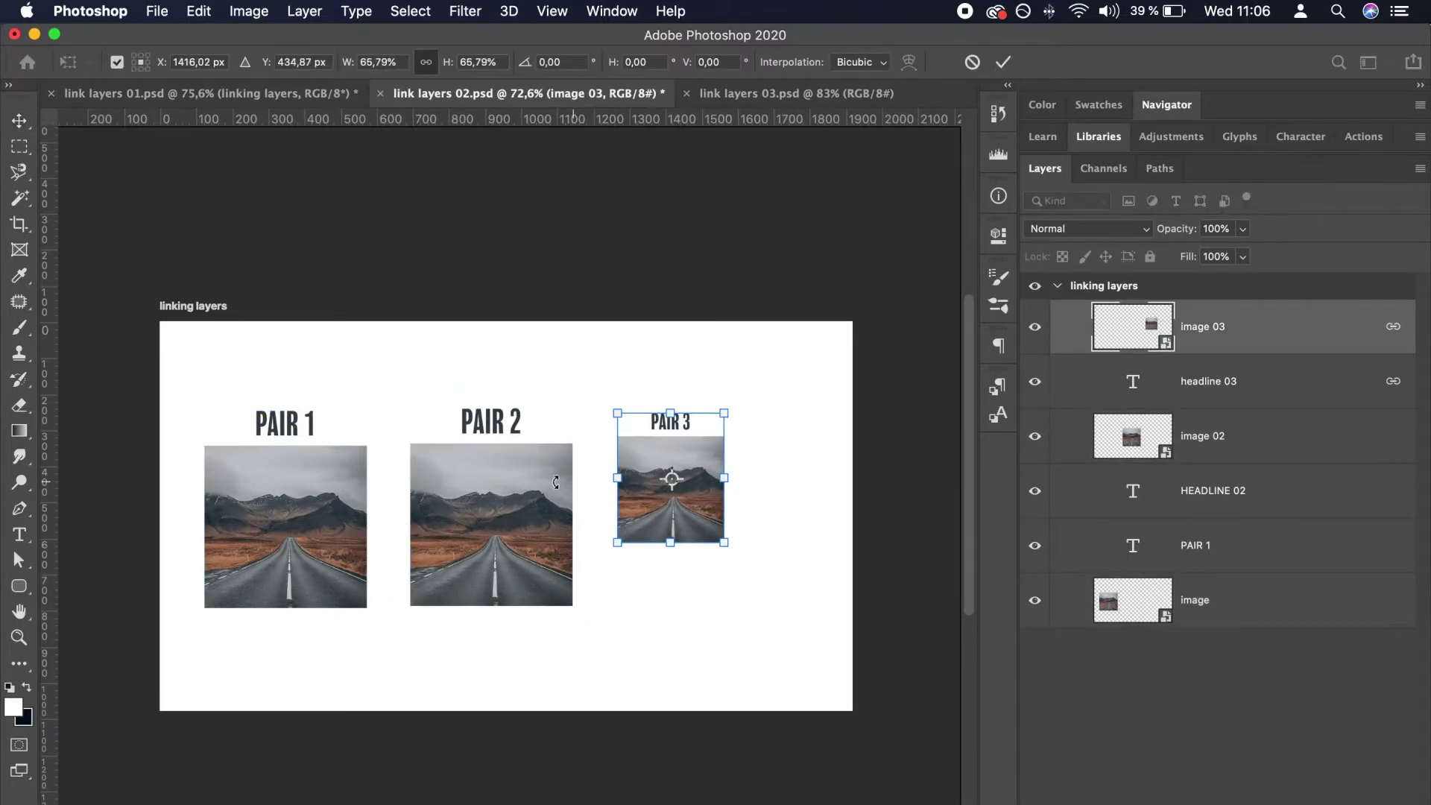
pyautogui.press('Return')
pyautogui.click(566, 578)
pyautogui.moveTo(571, 602); pyautogui.dragTo(589, 626)
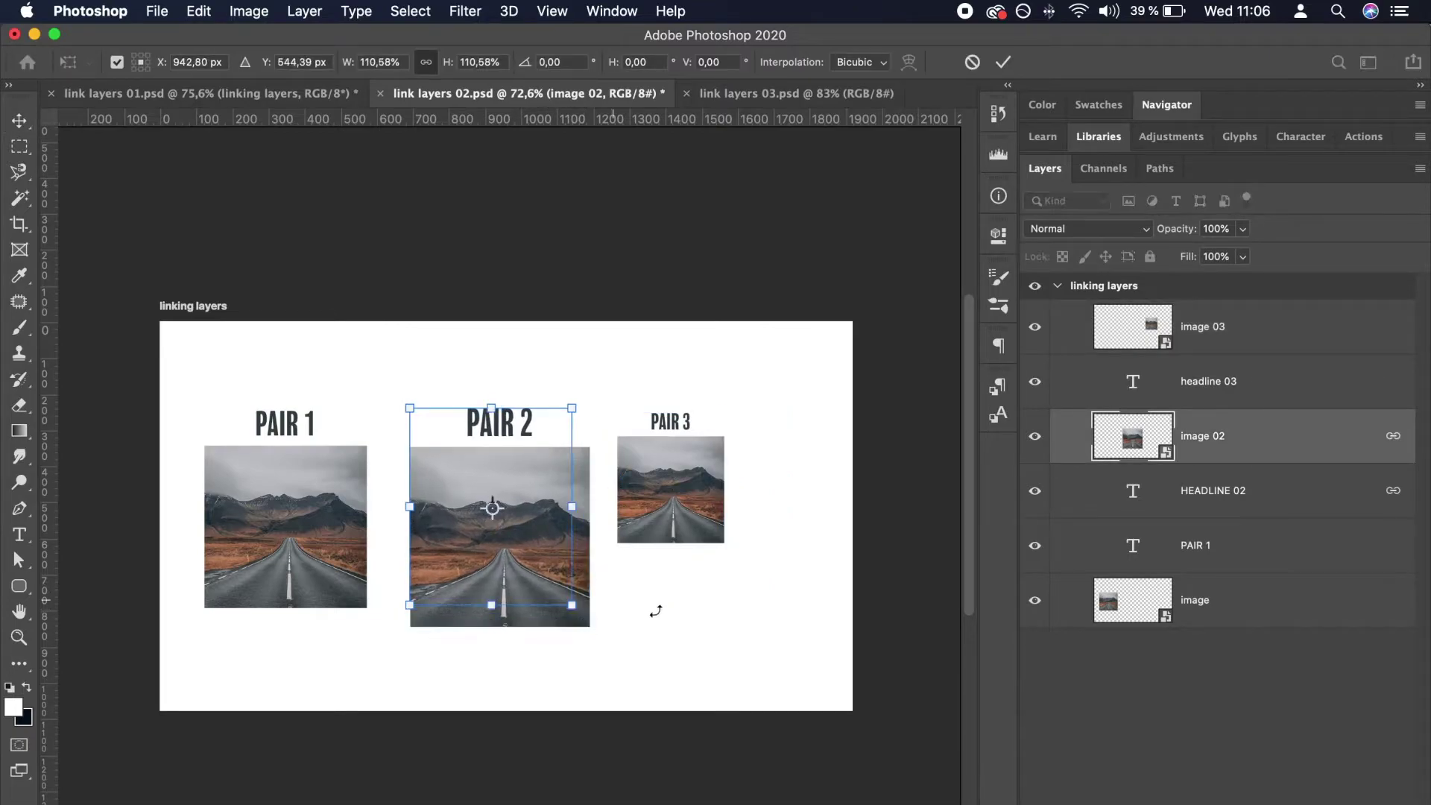
pyautogui.press('Return')
pyautogui.click(715, 633)
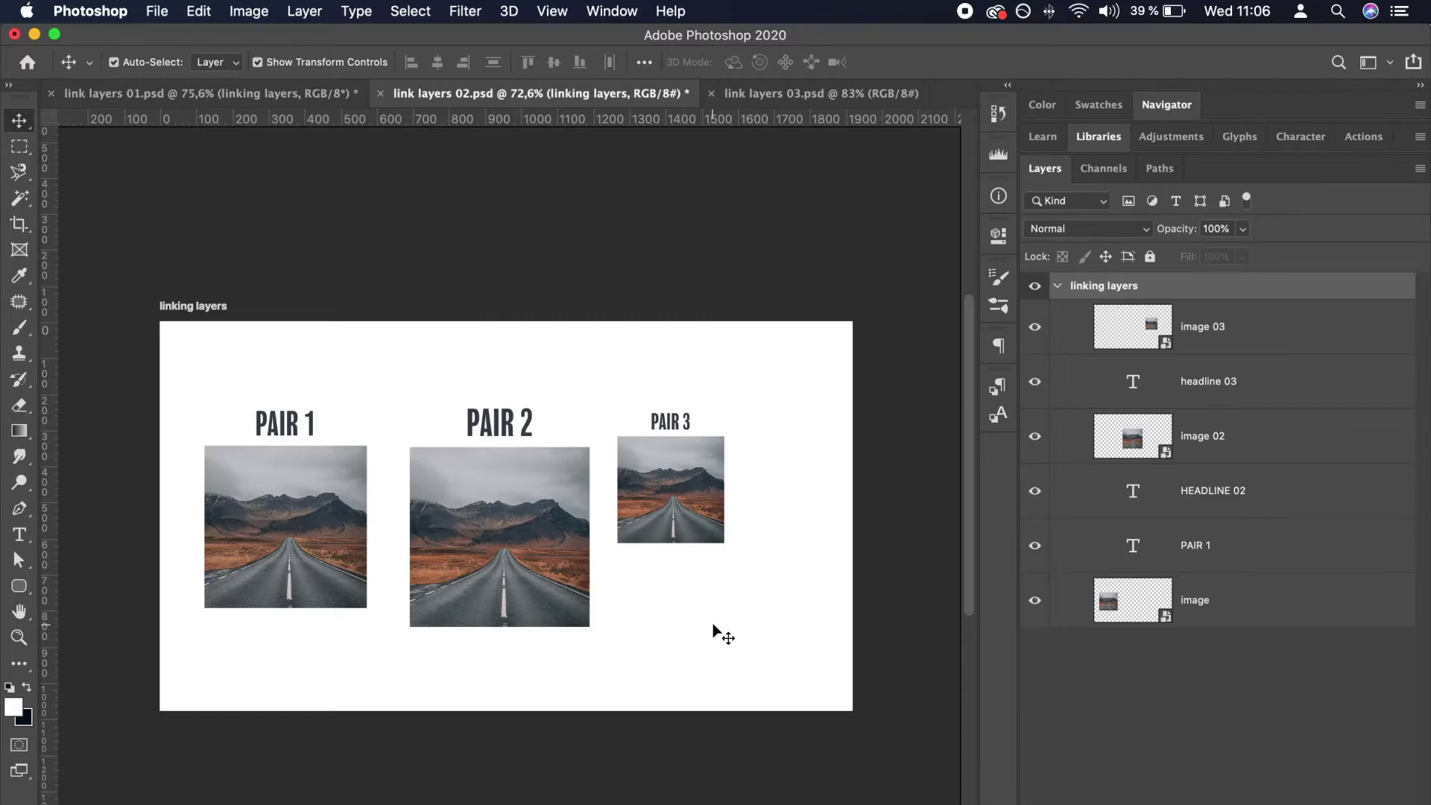
pyautogui.click(806, 95)
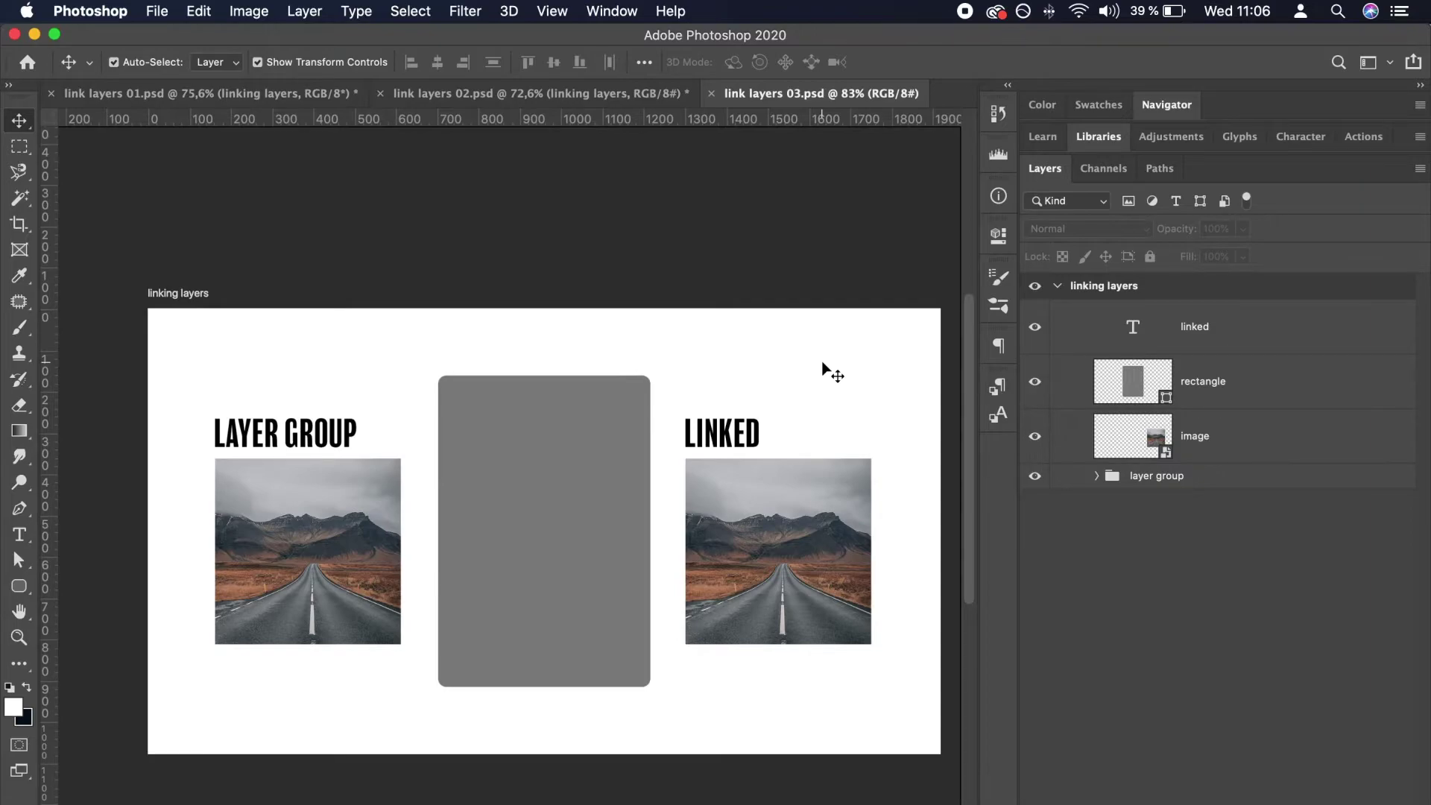
# Expand and collapse the layer group, stack it above the grey rectangle, and nudge it on the canvas.
pyautogui.click(1245, 483)
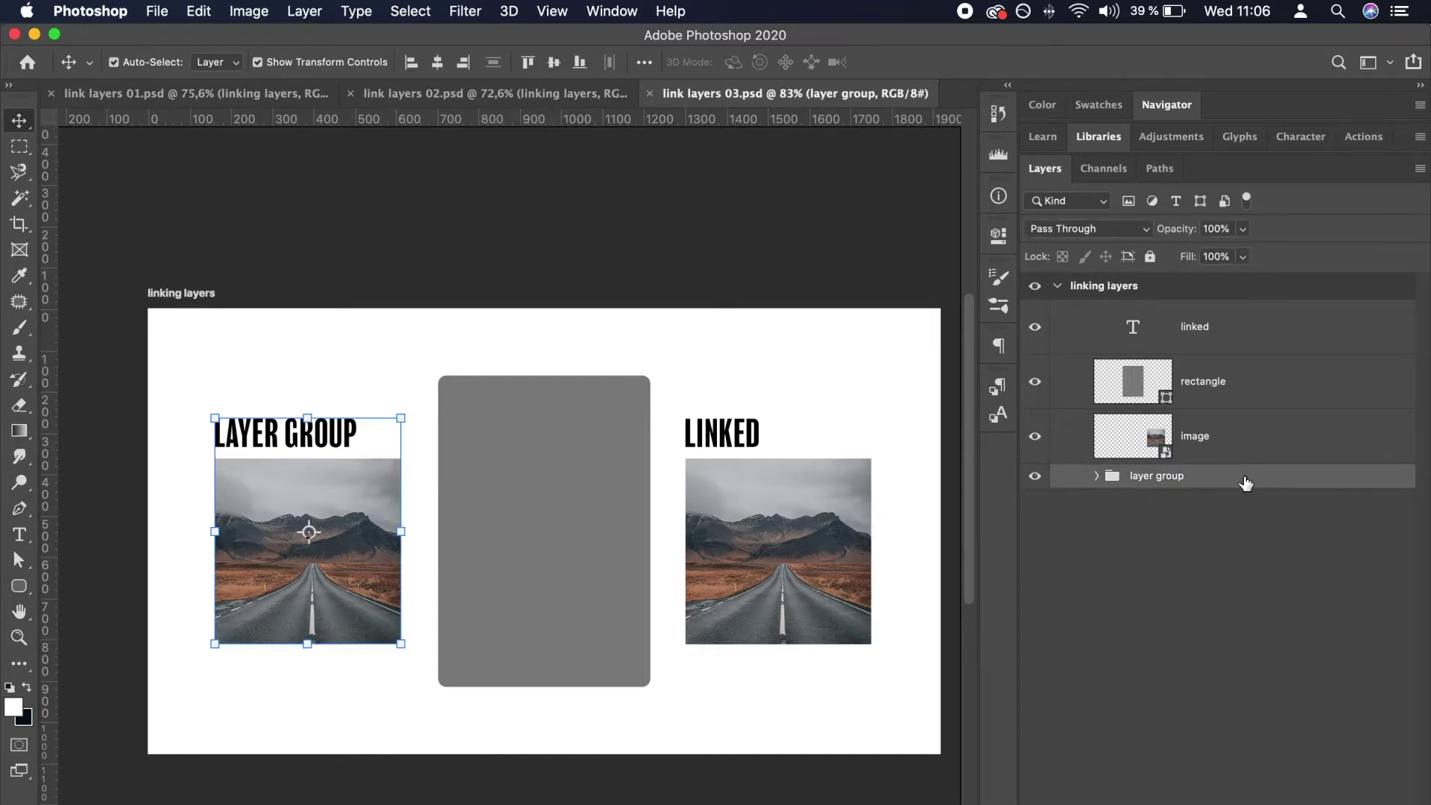
pyautogui.click(1097, 477)
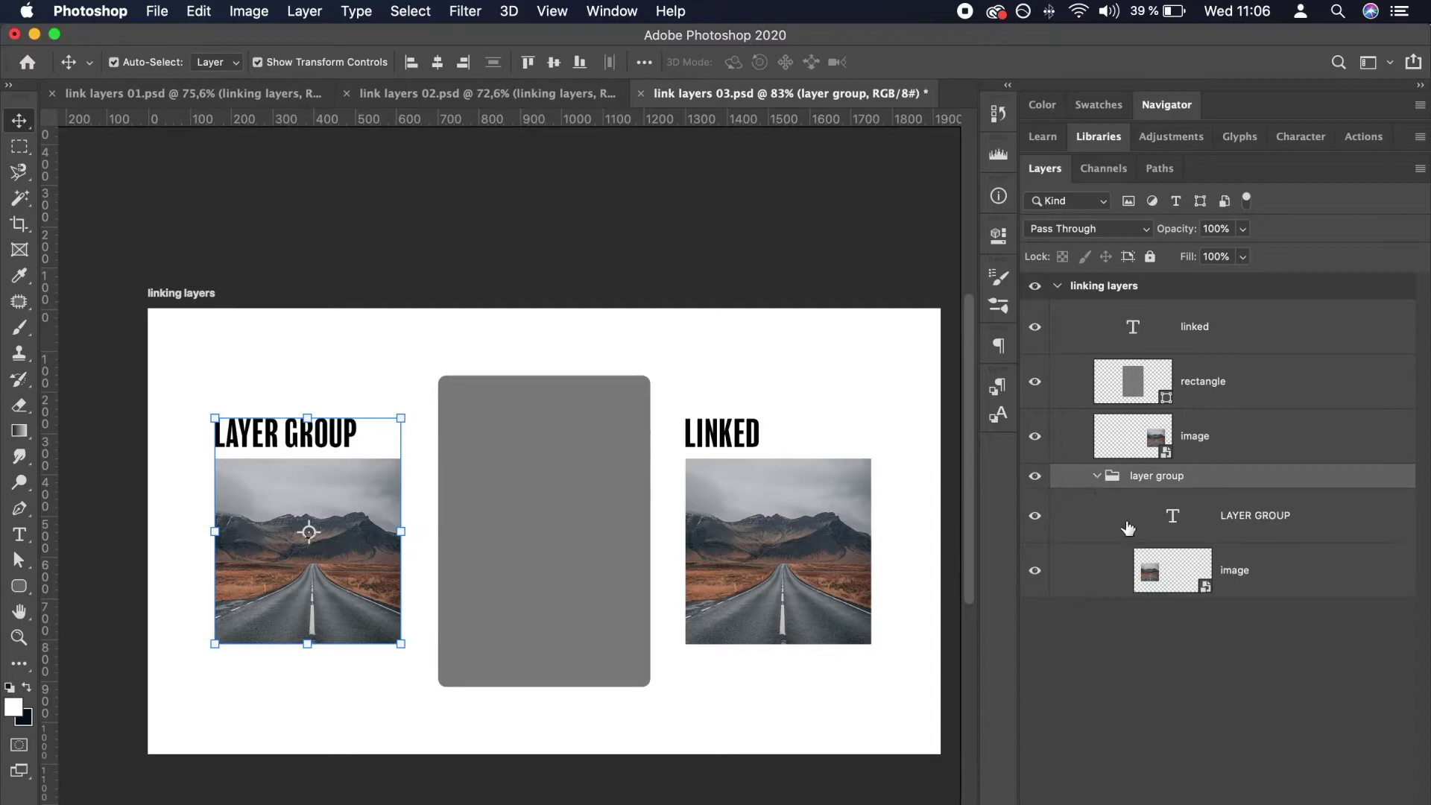
pyautogui.click(1097, 477)
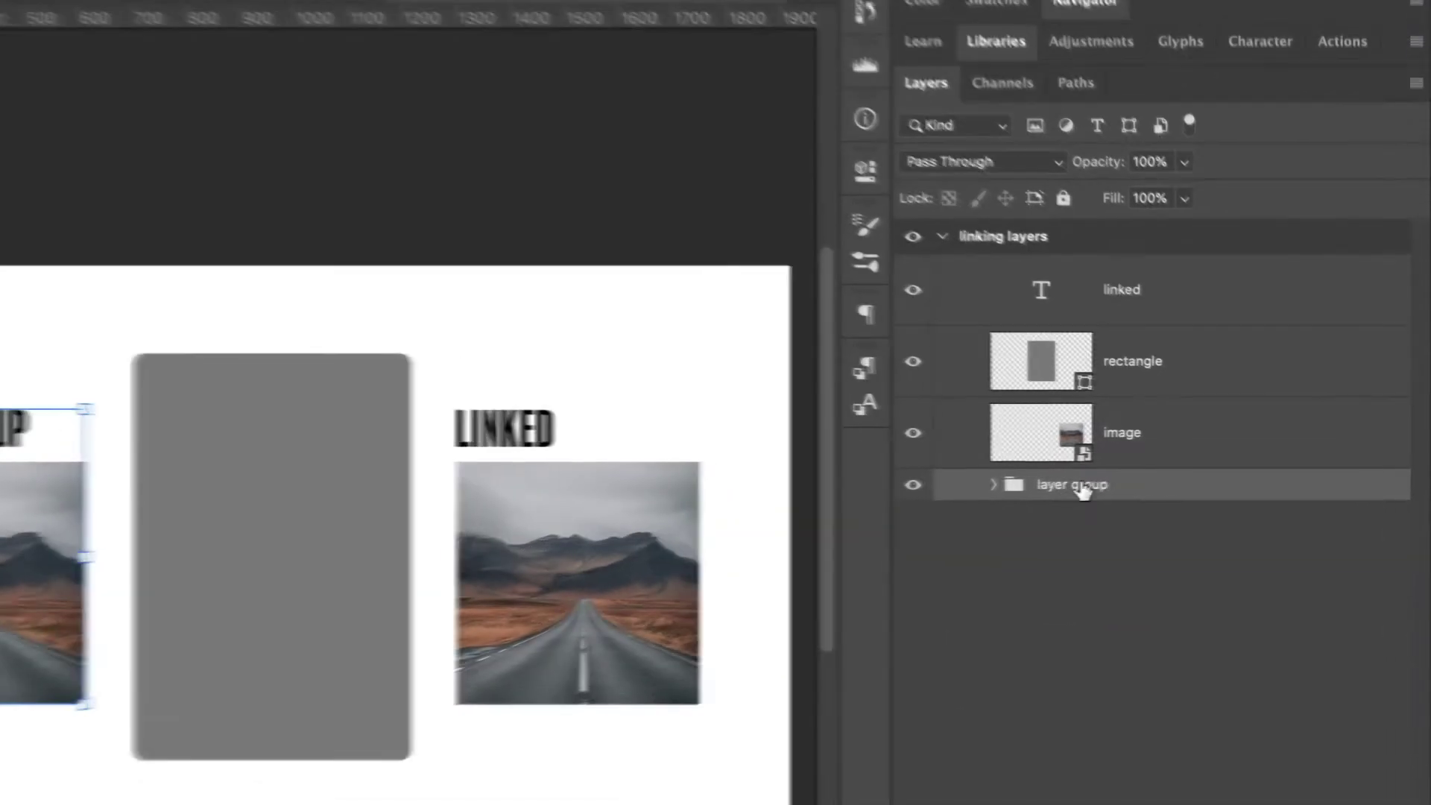
pyautogui.moveTo(1165, 480); pyautogui.dragTo(1158, 565)
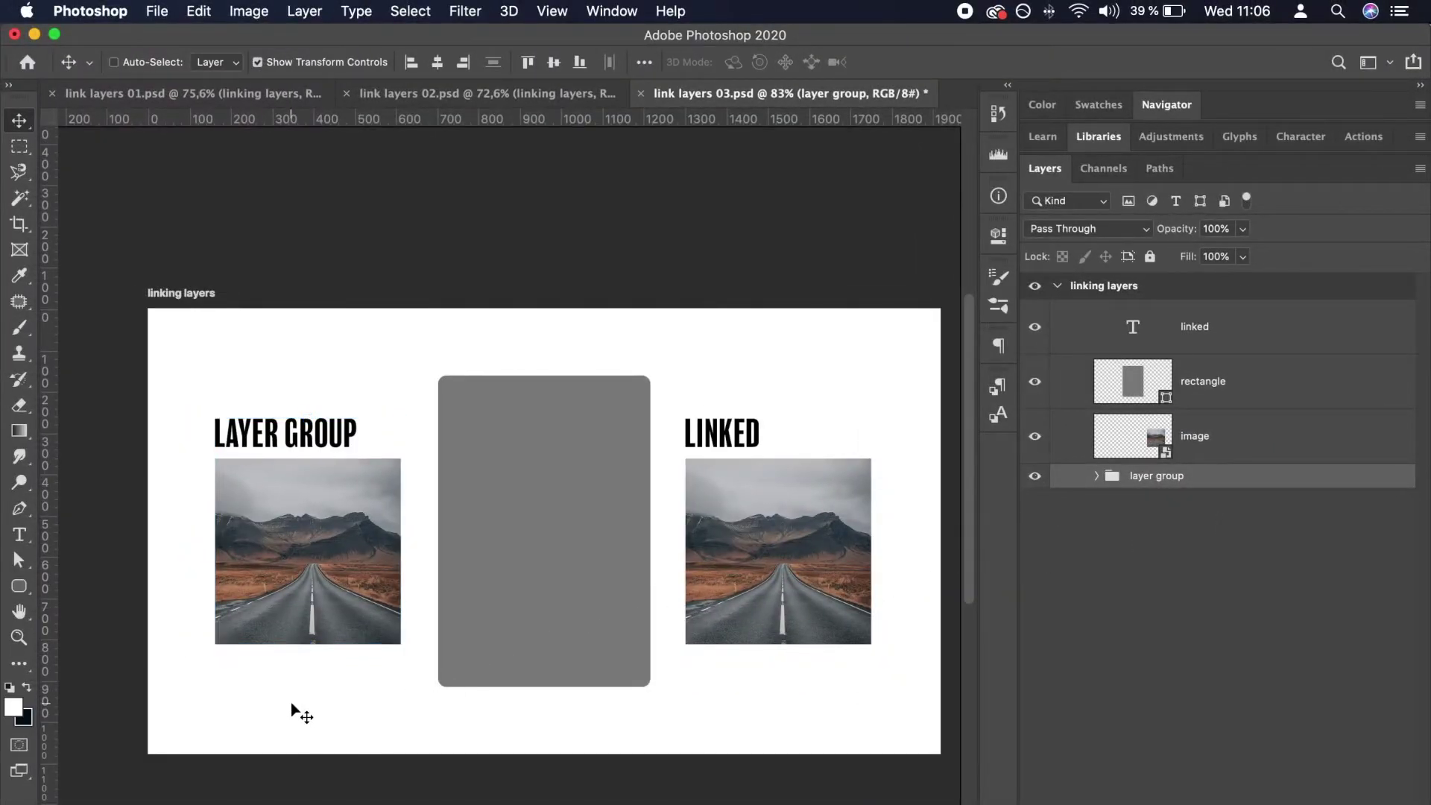
pyautogui.moveTo(292, 702)
pyautogui.mouseDown()
pyautogui.moveTo(453, 712)
pyautogui.moveTo(282, 690)
pyautogui.moveTo(296, 694)
pyautogui.mouseUp()
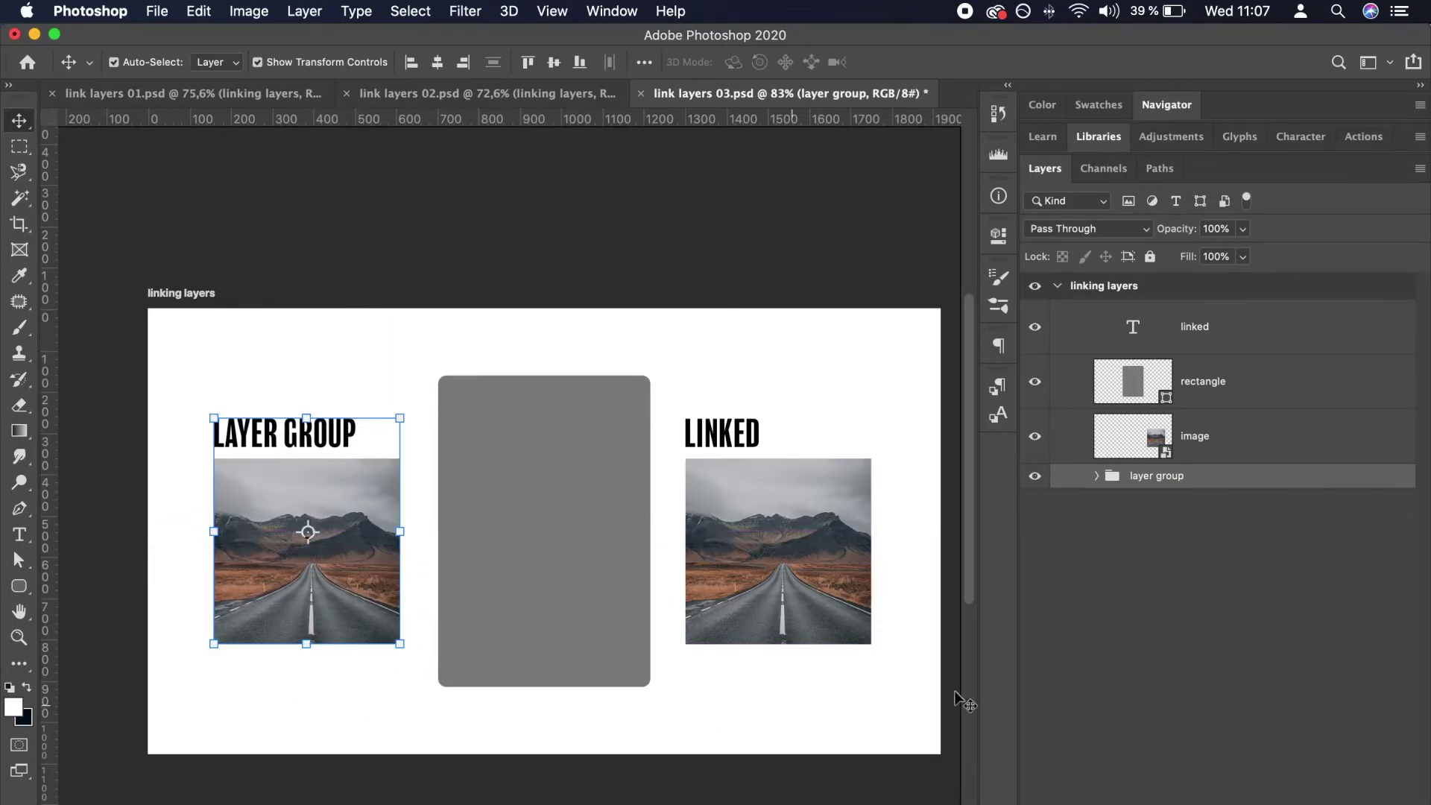
pyautogui.click(1193, 596)
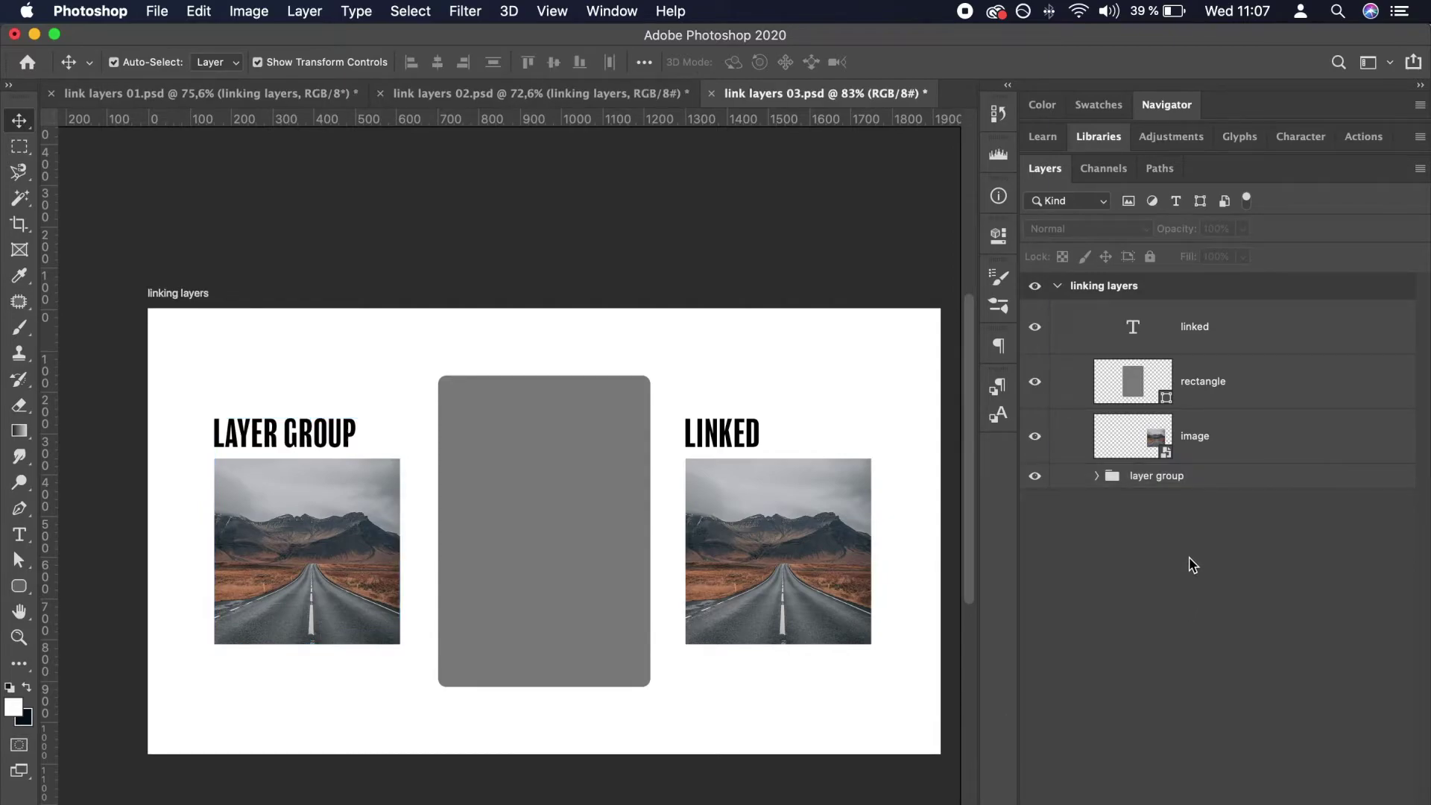
pyautogui.click(1213, 446)
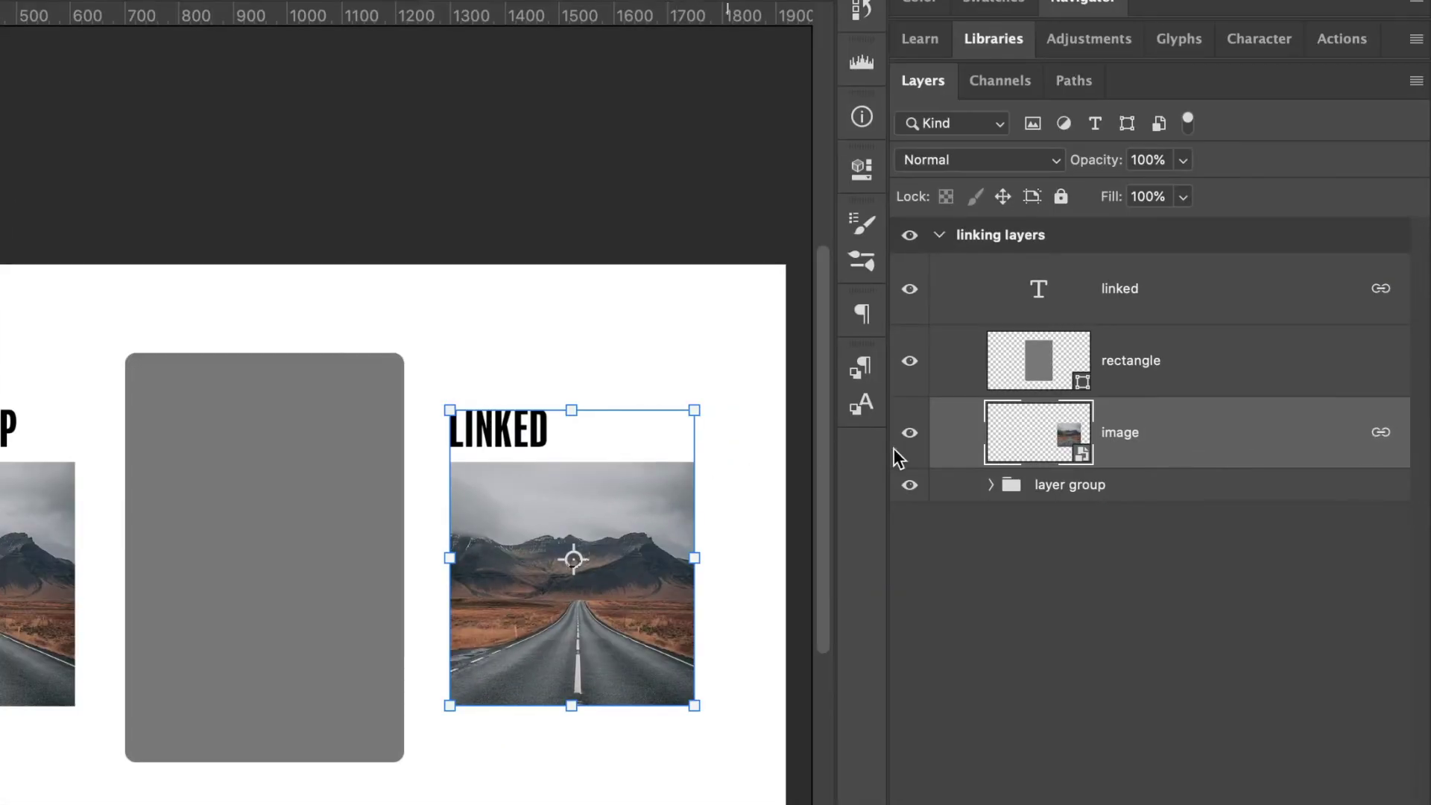
pyautogui.click(1221, 359)
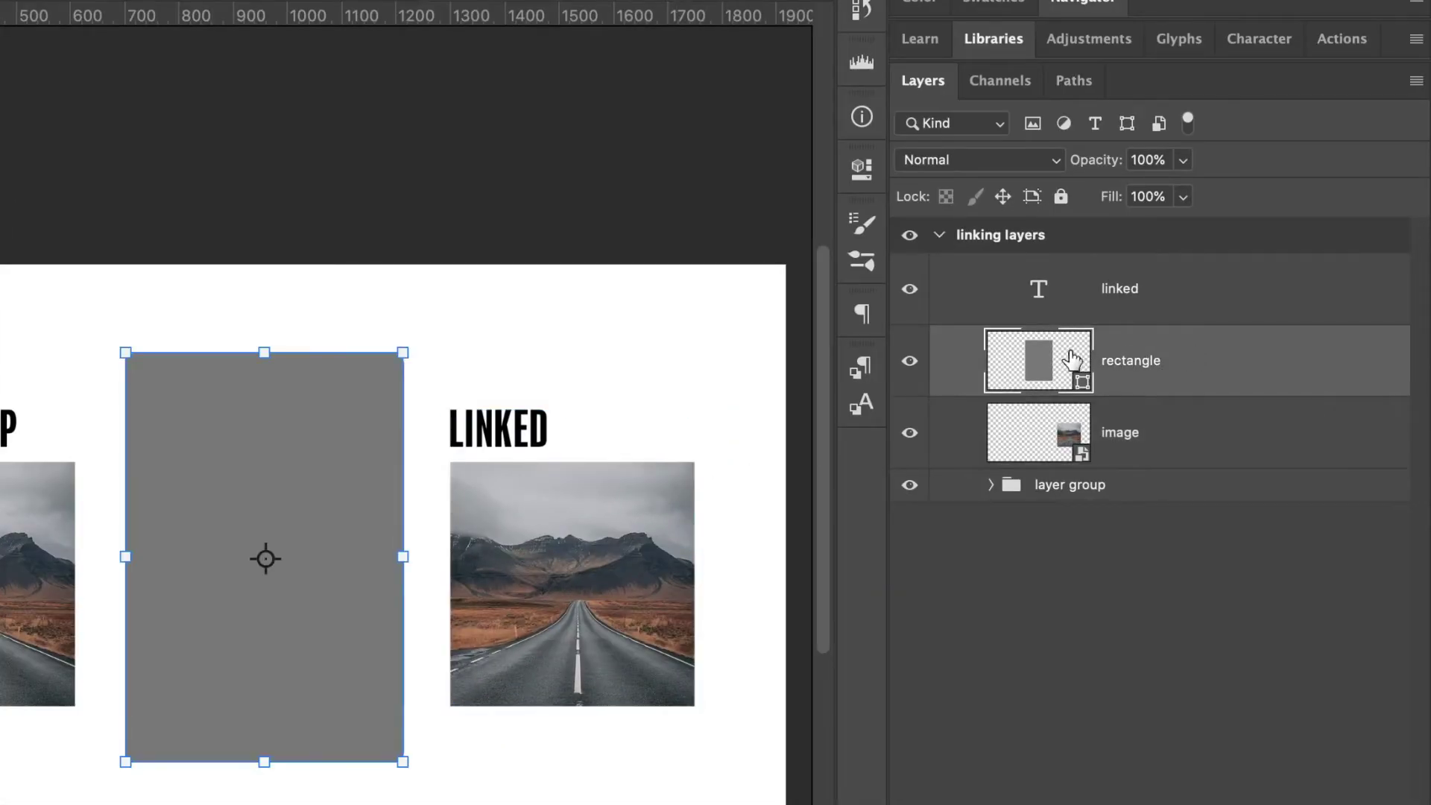
pyautogui.click(1195, 289)
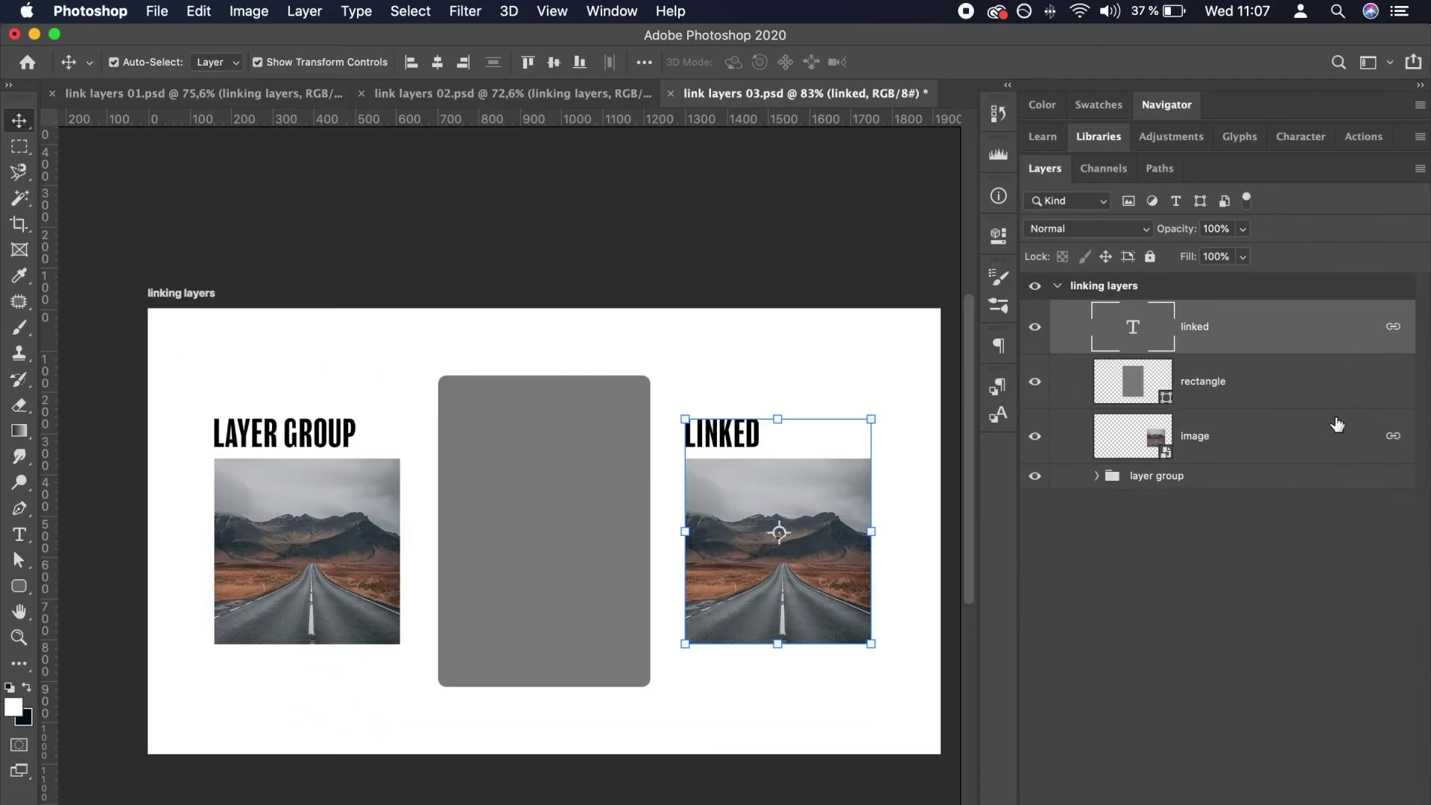
pyautogui.moveTo(924, 599); pyautogui.dragTo(820, 596)
# Move the linked LINKED title and photo down, and select the layer group.
pyautogui.hscroll(-5, 447, 597)
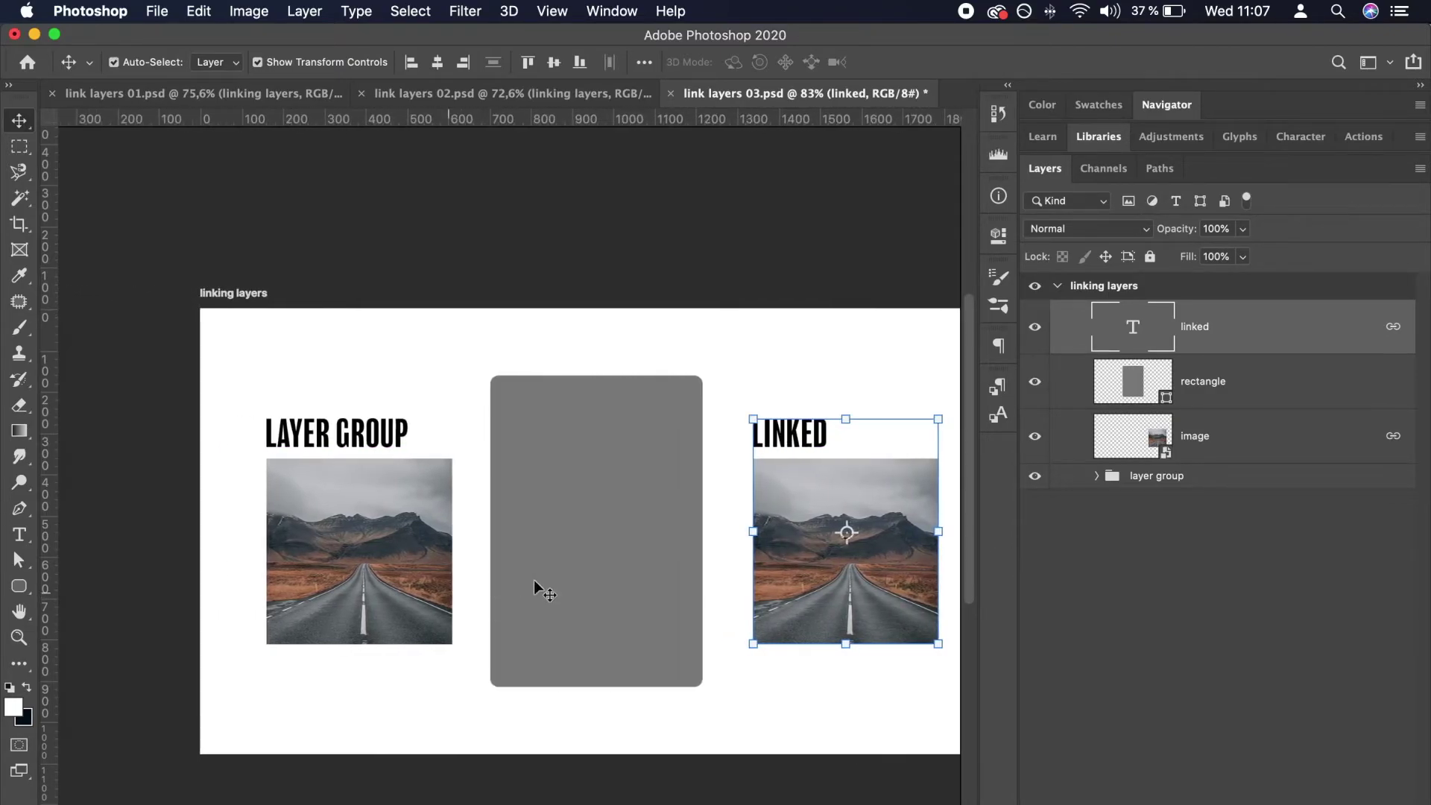
pyautogui.moveTo(853, 341); pyautogui.dragTo(871, 415)
pyautogui.click(1181, 479)
# Align Vertical Centers on the linked photo and the layer group, then deselect all layers.
pyautogui.click(1245, 438)
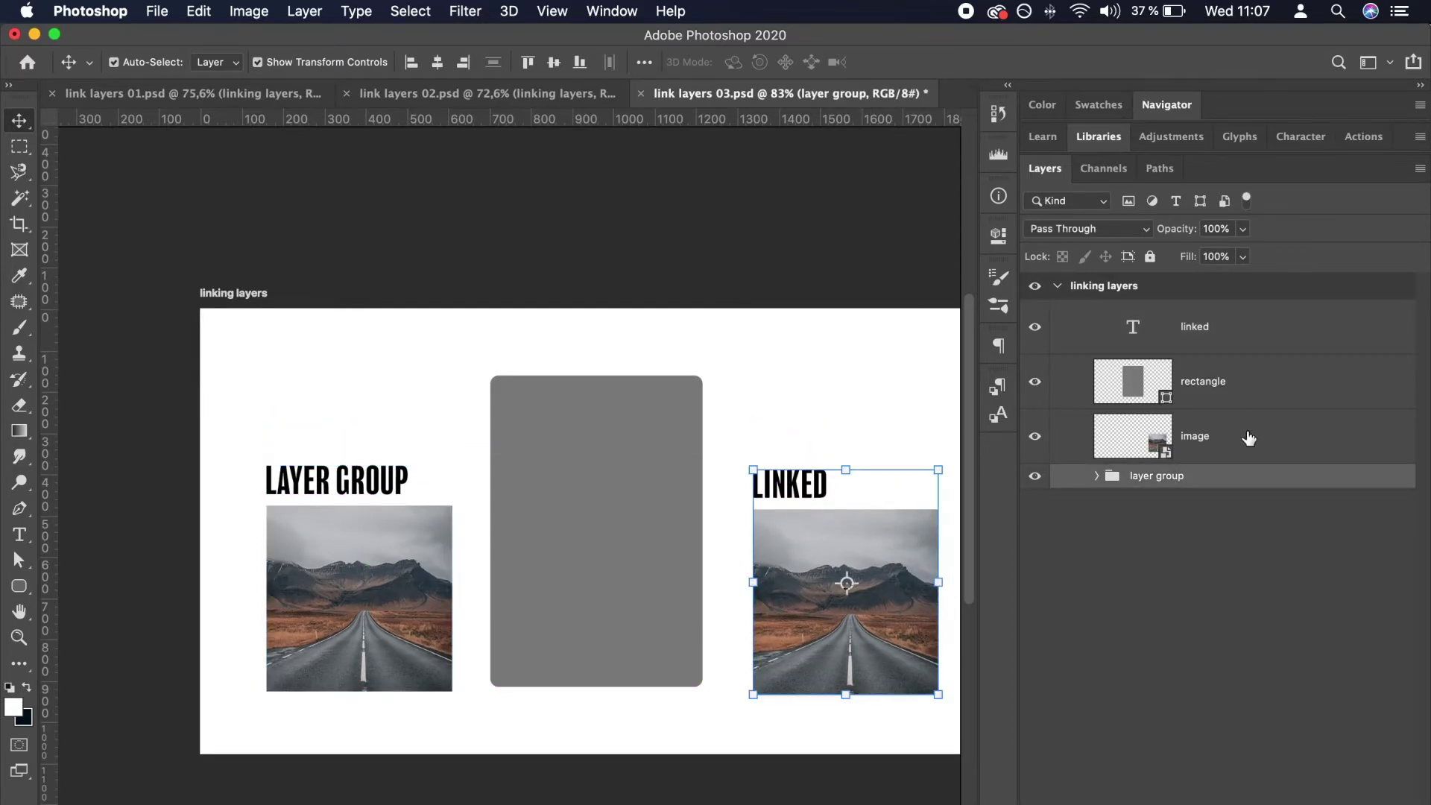
pyautogui.click(553, 62)
pyautogui.click(1187, 477)
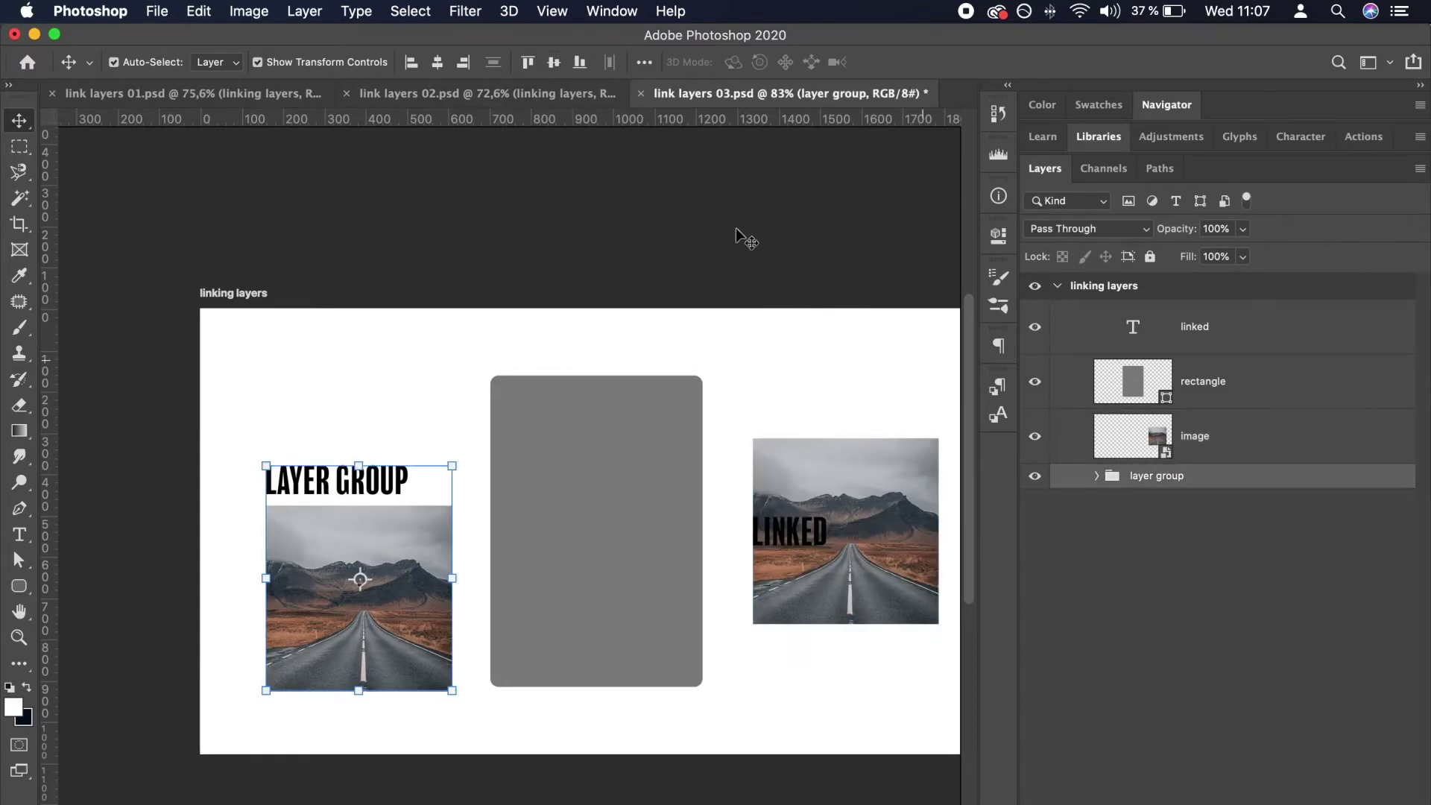
pyautogui.click(554, 61)
pyautogui.click(1102, 648)
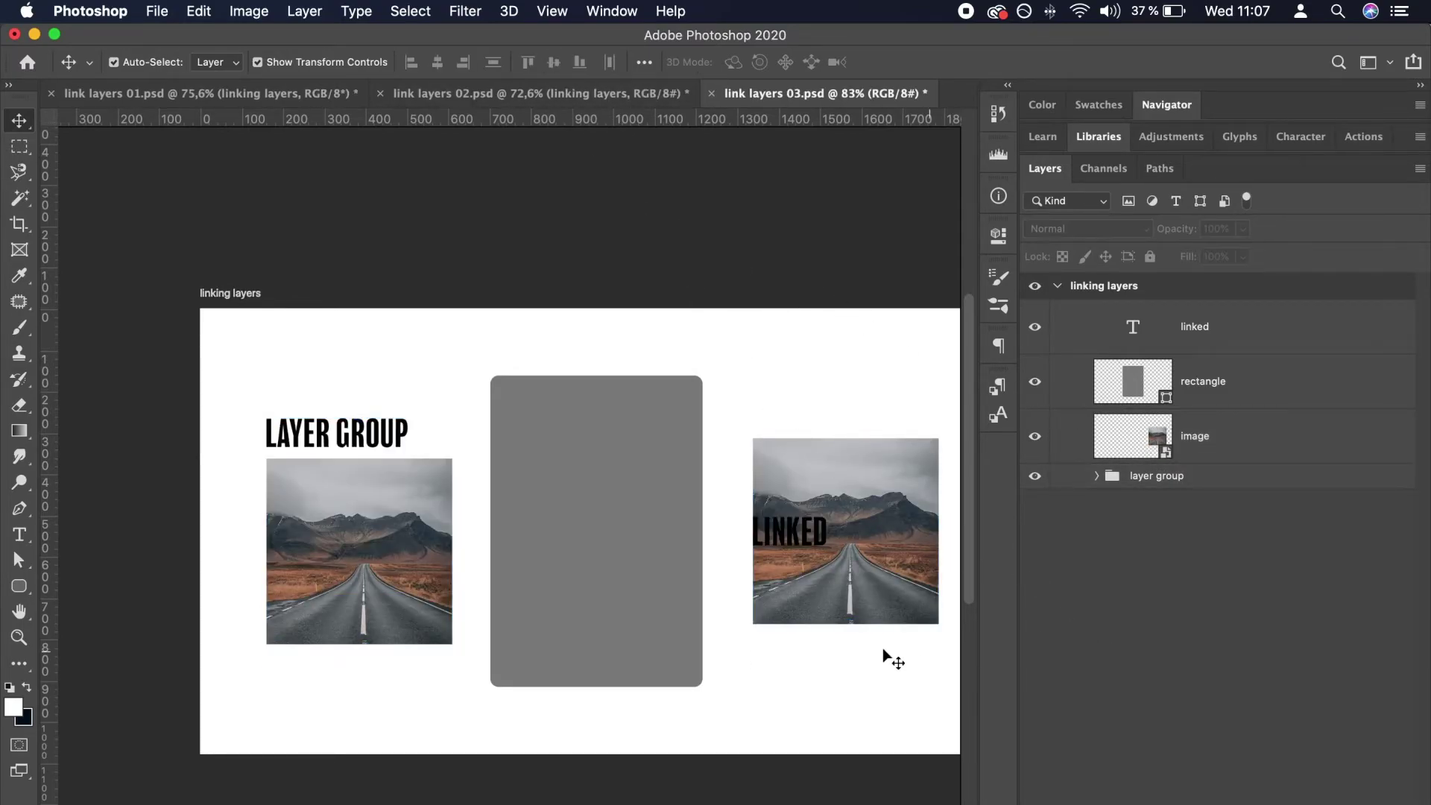
pyautogui.moveTo(826, 640); pyautogui.dragTo(754, 642)
pyautogui.press('super+r')
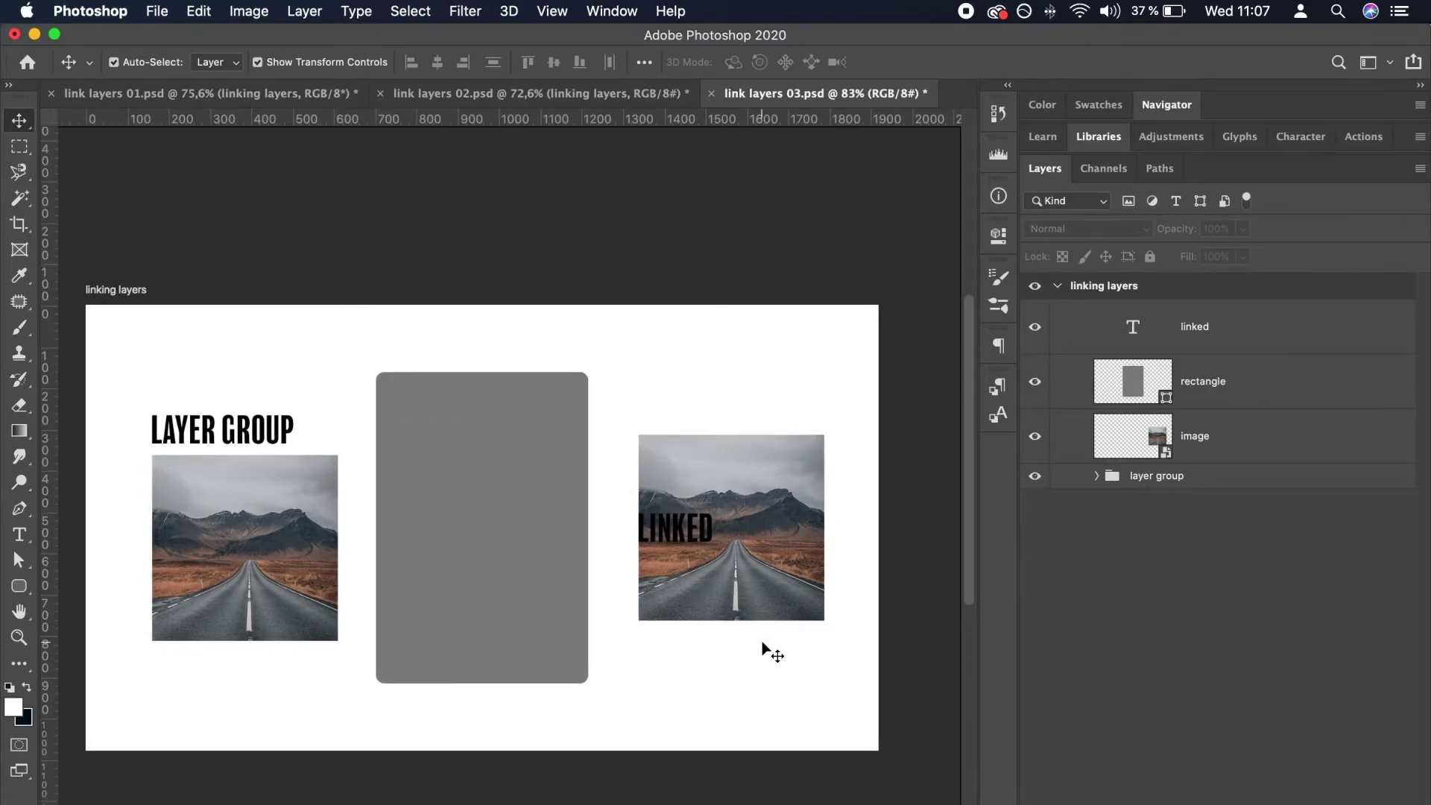
# Add a yellow Color Overlay layer style to the layer group.
pyautogui.click(687, 527)
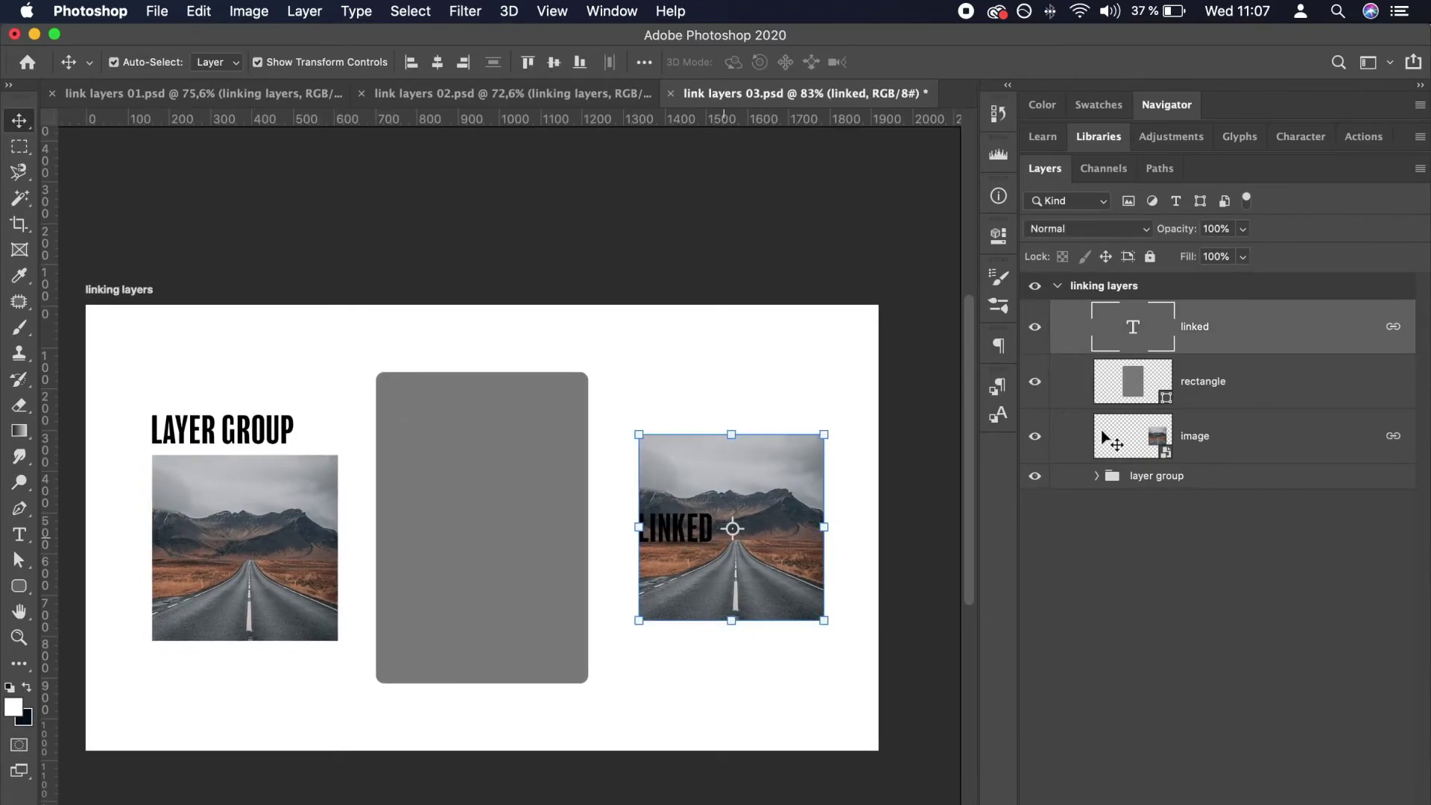
pyautogui.doubleClick(1275, 477)
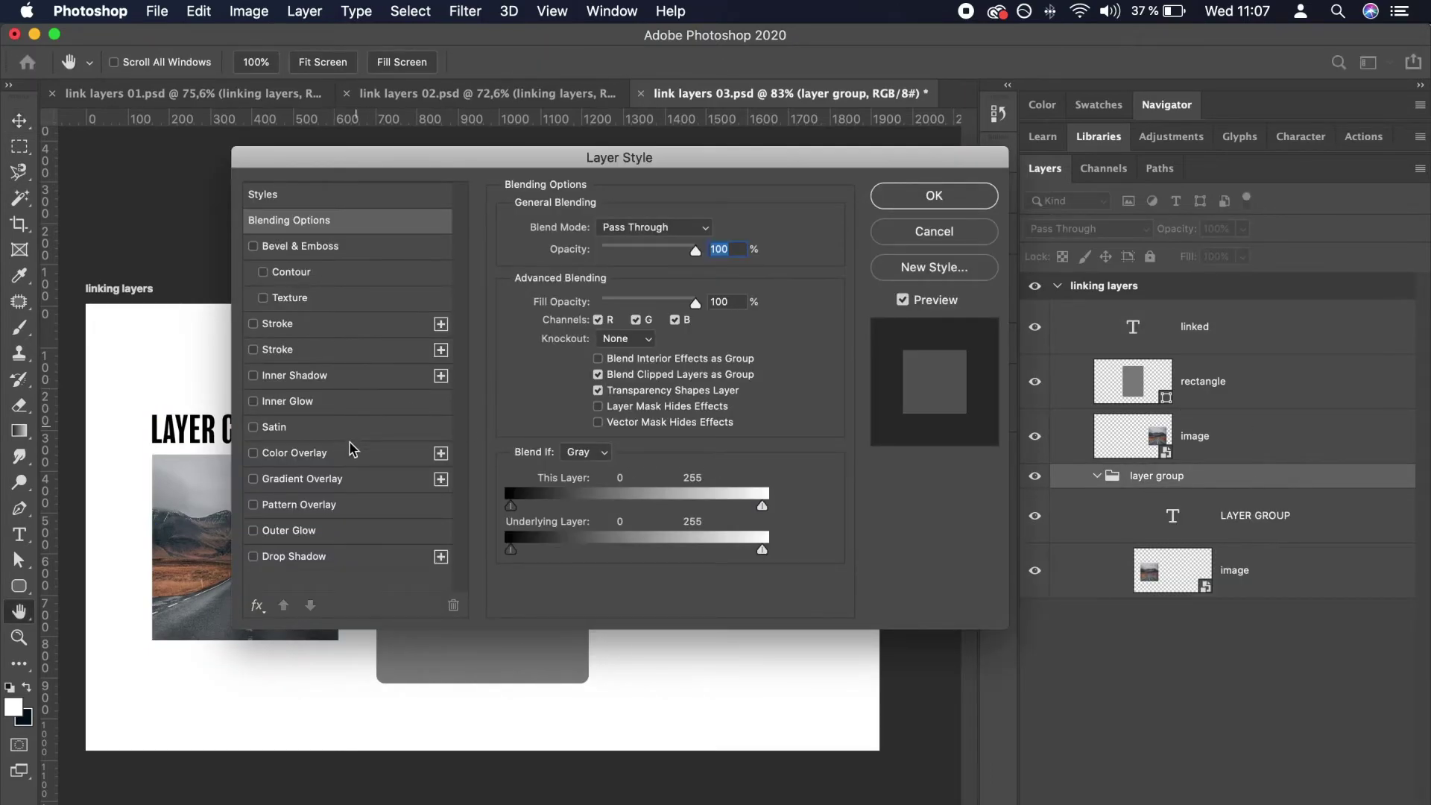
pyautogui.click(352, 448)
pyautogui.click(950, 200)
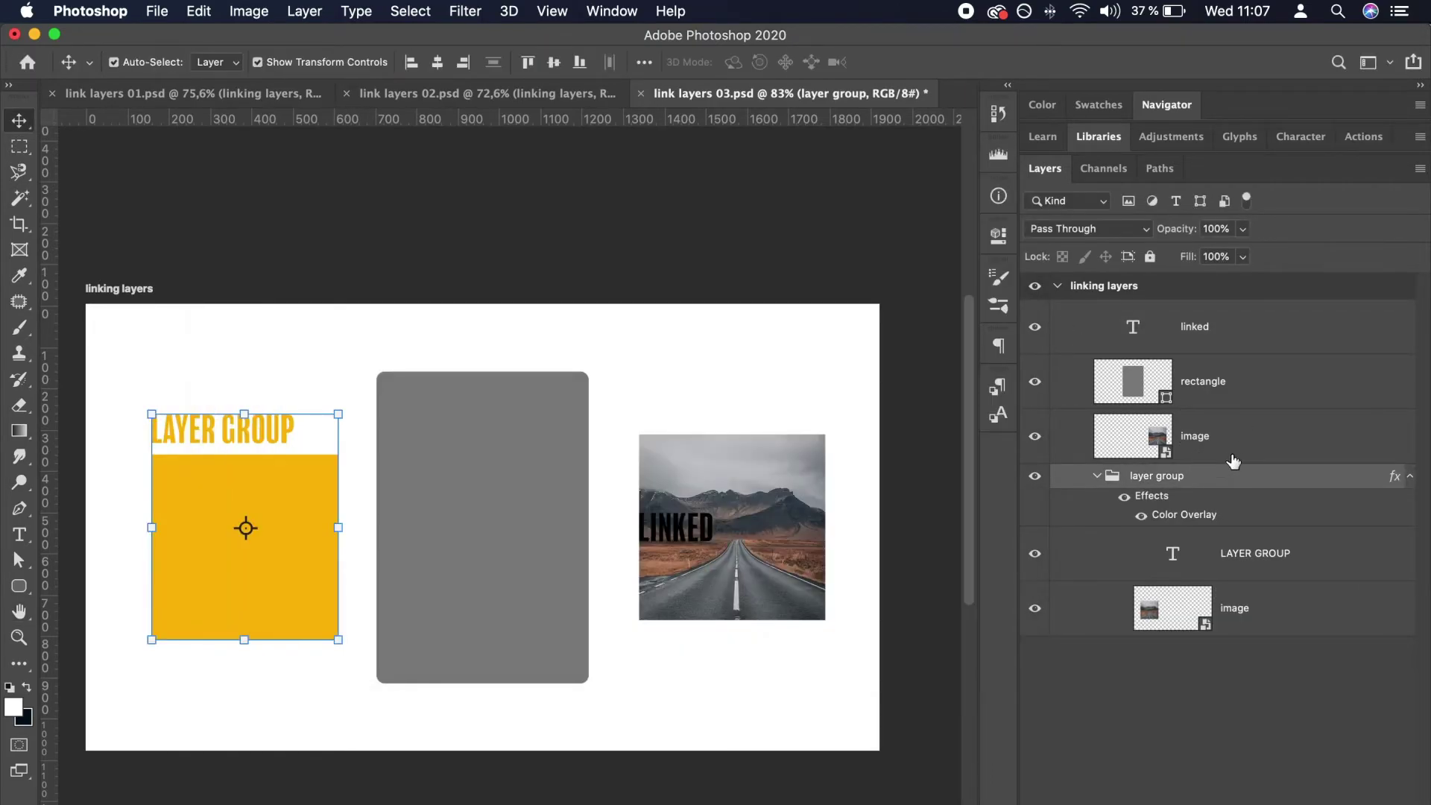
# Add a yellow Color Overlay to the linked image, then deselect all layers.
pyautogui.doubleClick(1209, 440)
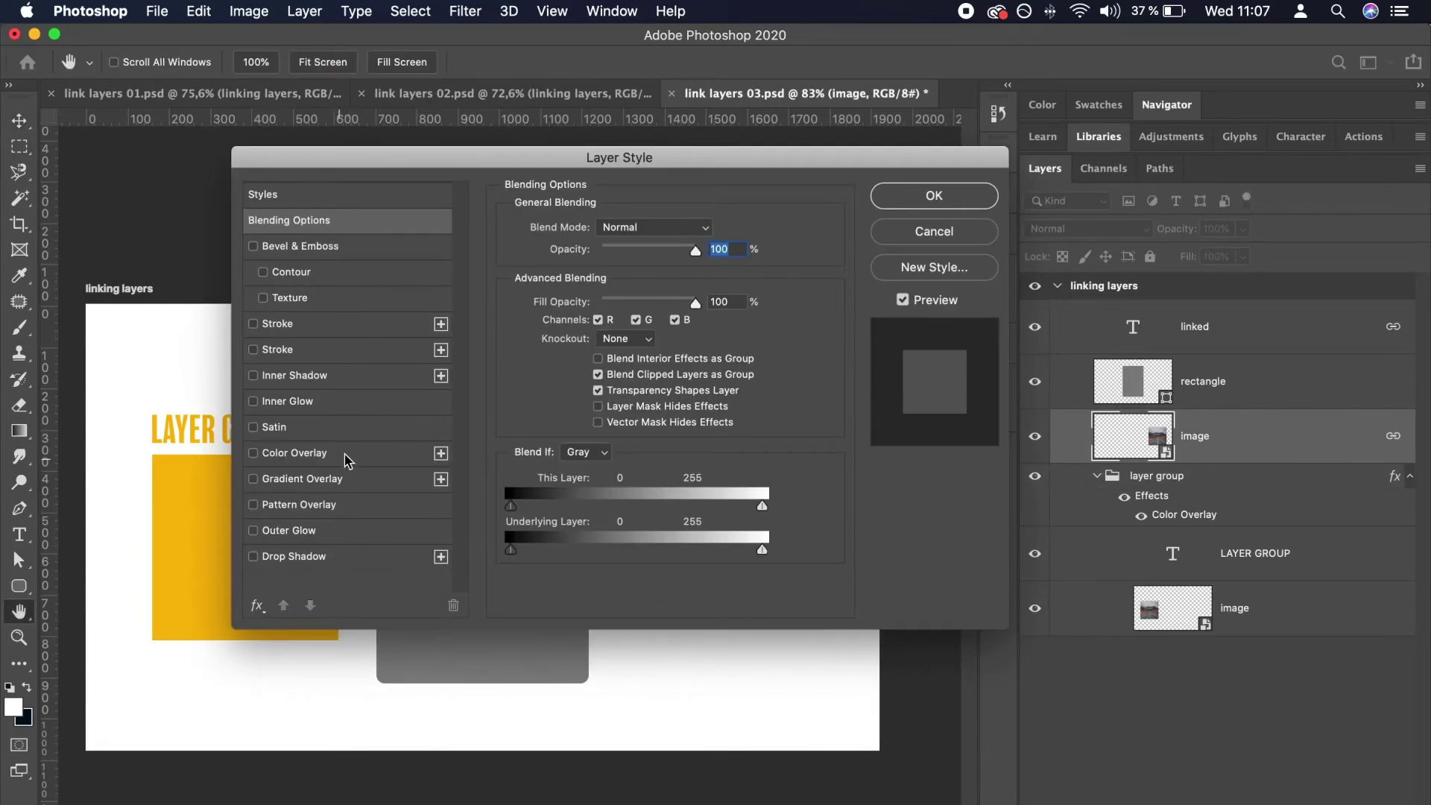
pyautogui.click(347, 455)
pyautogui.click(927, 195)
pyautogui.click(694, 527)
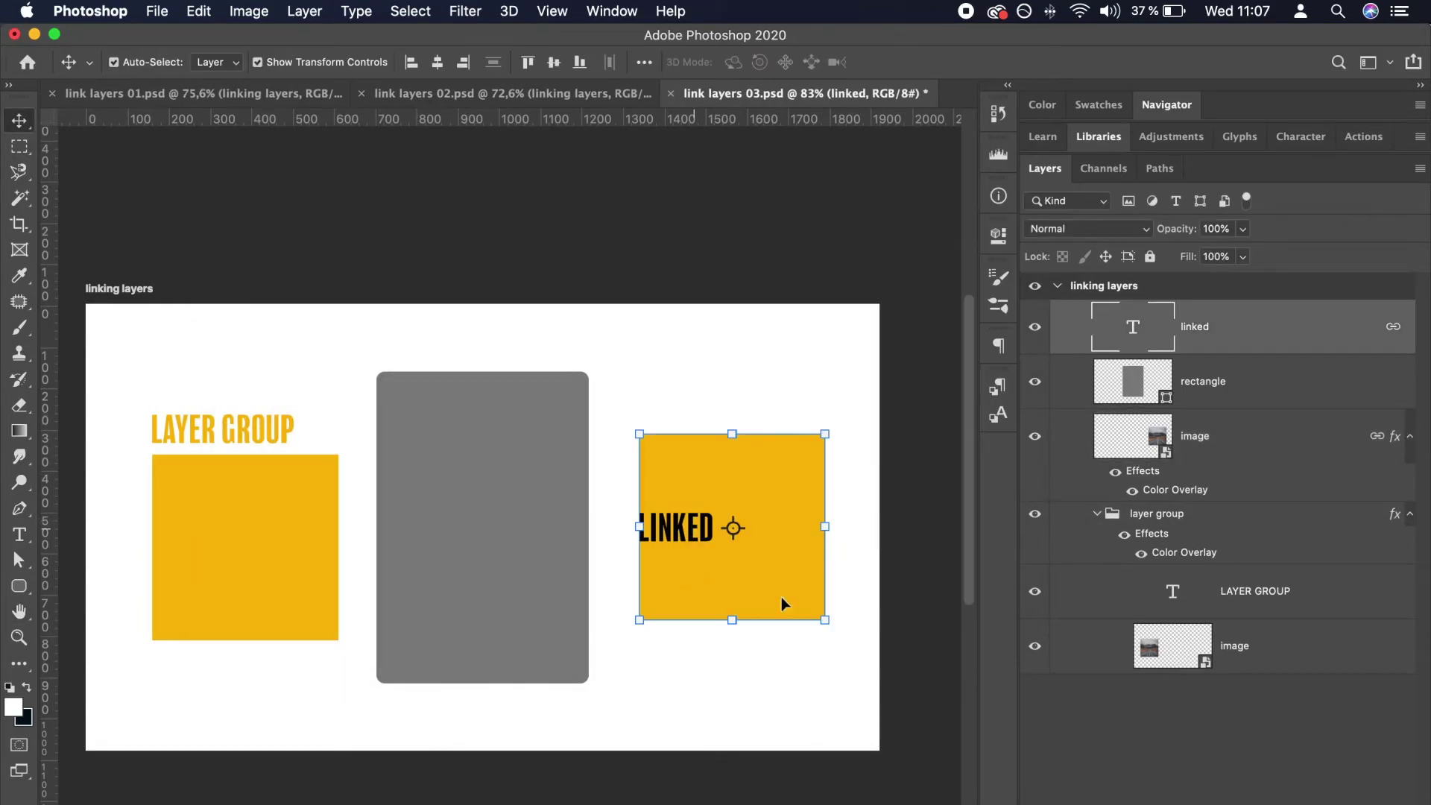
pyautogui.click(1122, 799)
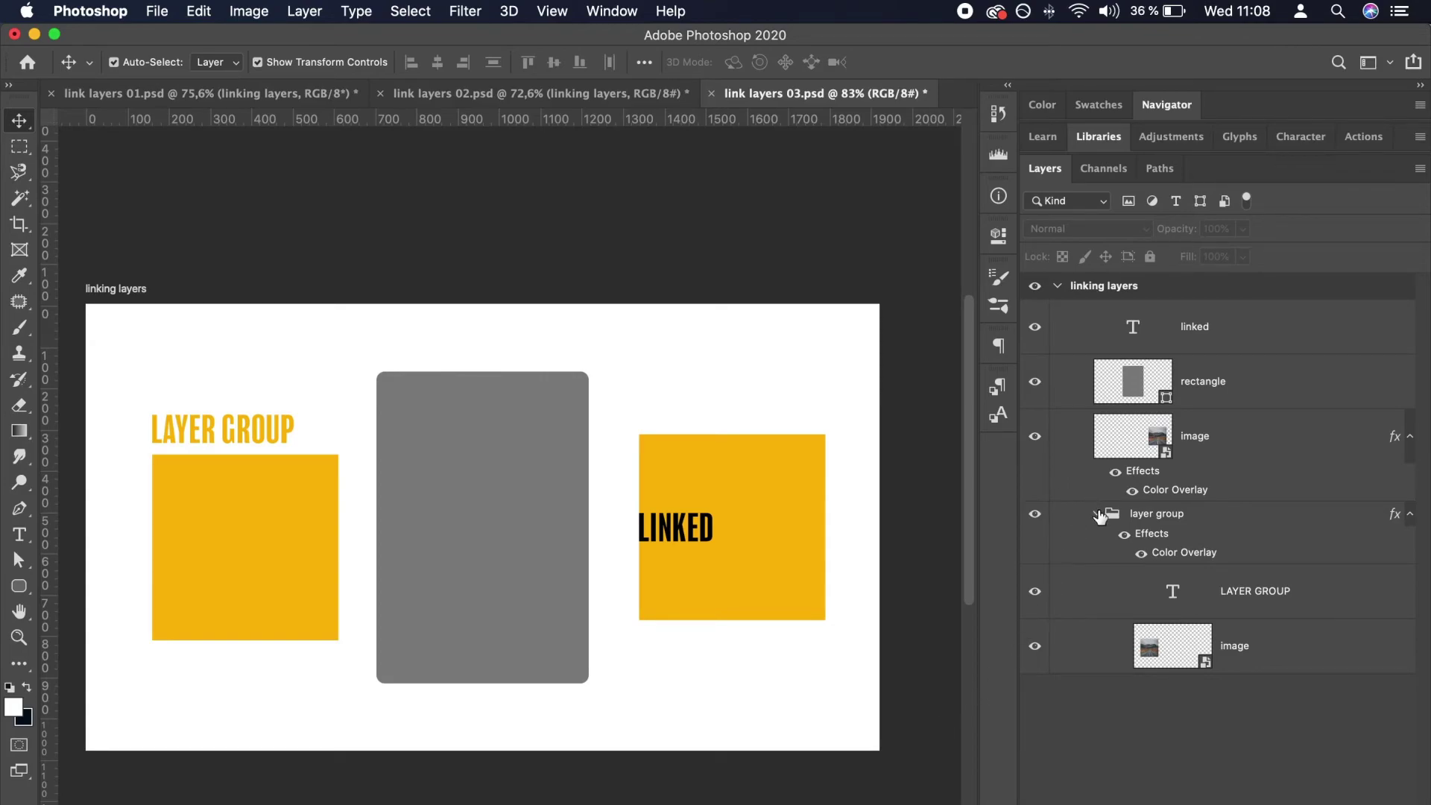
# Collapse the layer group and drag the yellow linked square and LINKED title slightly left.
pyautogui.click(1097, 514)
pyautogui.click(1218, 462)
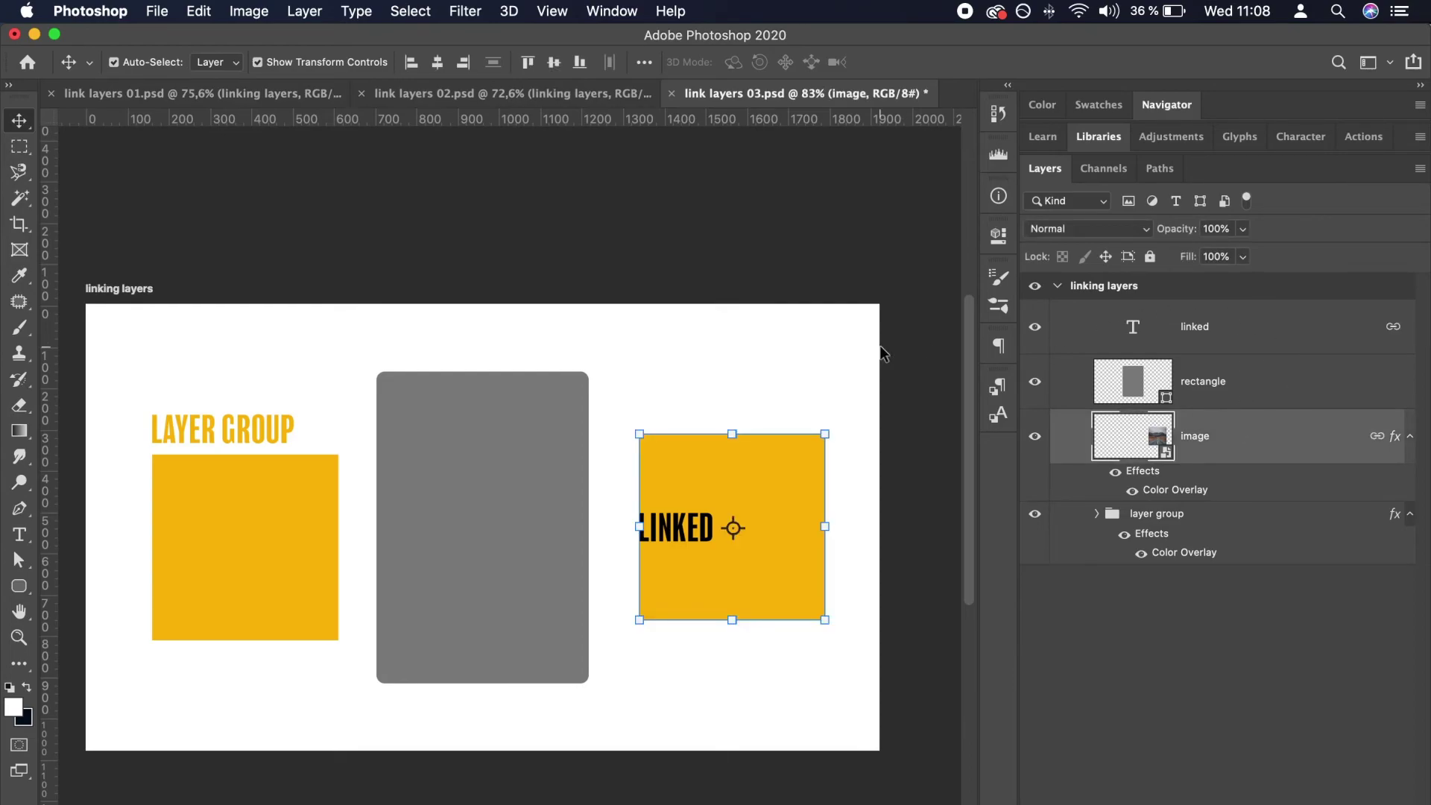
pyautogui.moveTo(831, 352)
pyautogui.mouseDown()
pyautogui.moveTo(735, 357)
pyautogui.moveTo(835, 358)
pyautogui.mouseUp()
pyautogui.keyDown('super'); pyautogui.click(830, 358); pyautogui.keyUp('super')
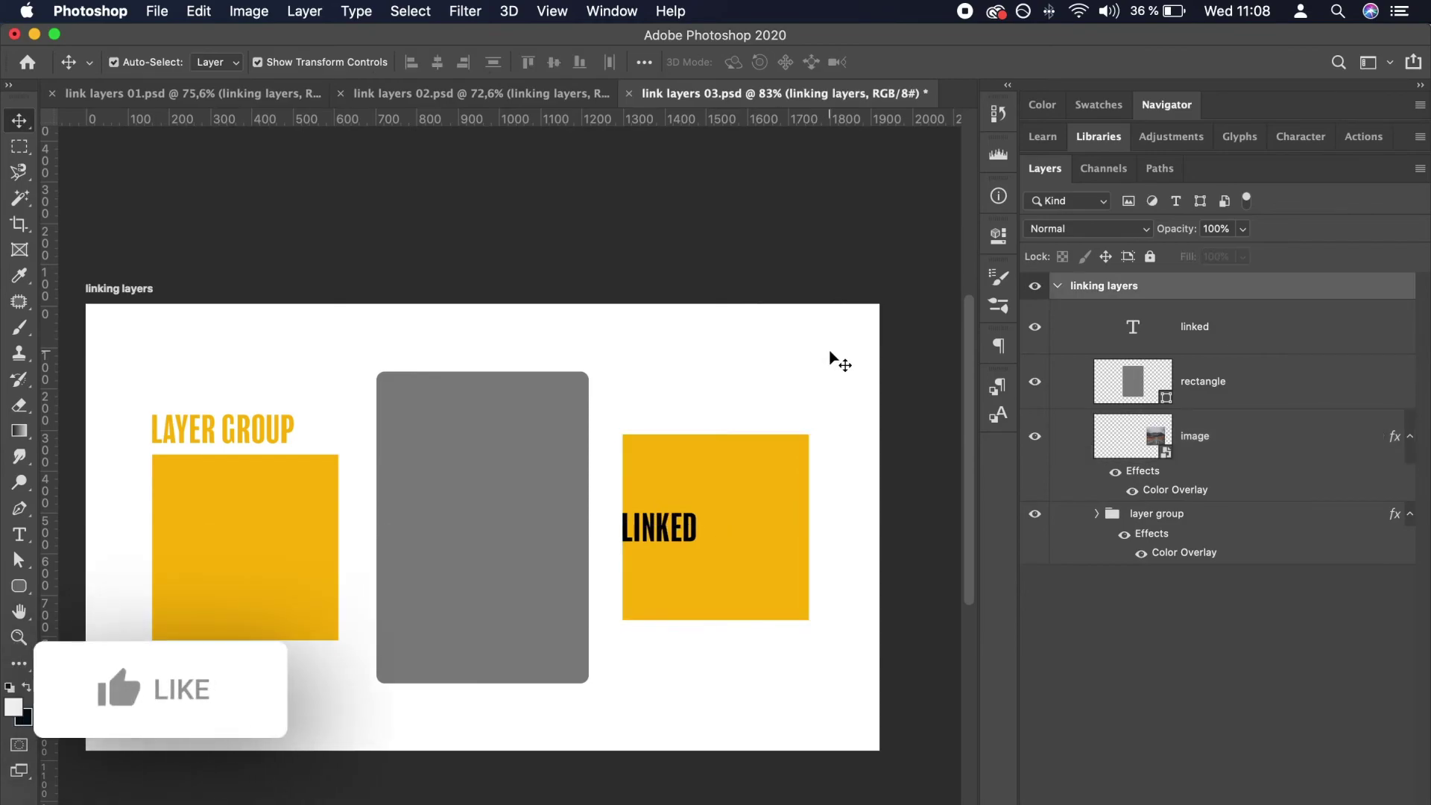